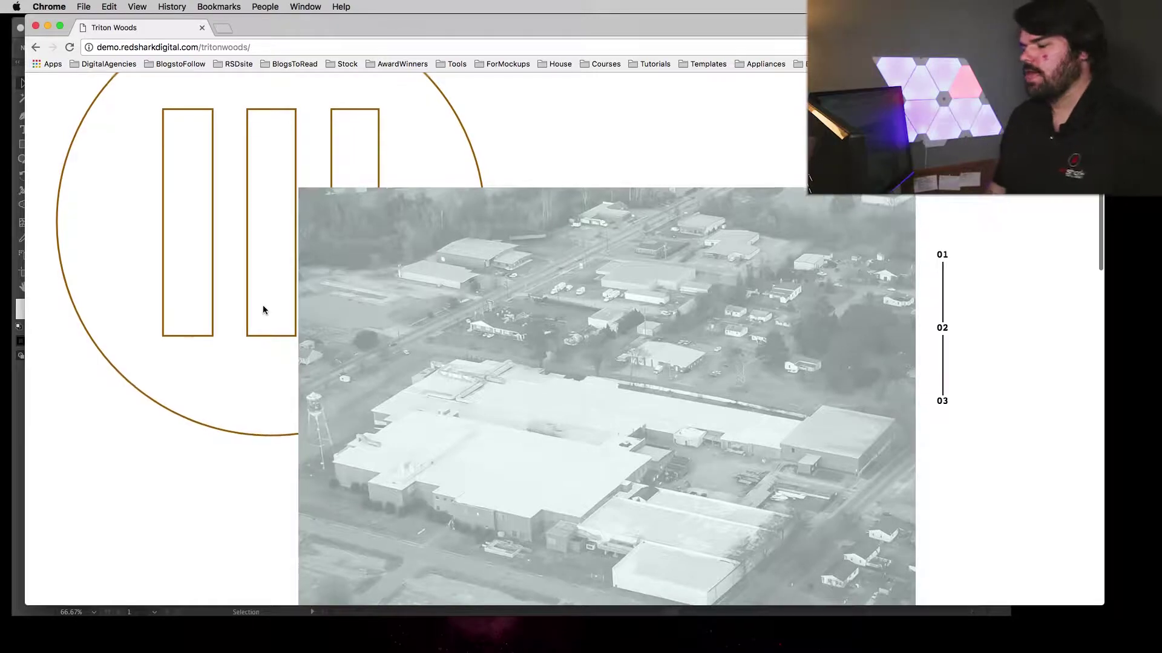
# - Look through the Triton Woods homepage for its outlined logo graphics, and open the What We Do page
pyautogui.scroll(-5, 251, 308)
pyautogui.scroll(-4, 250, 308)
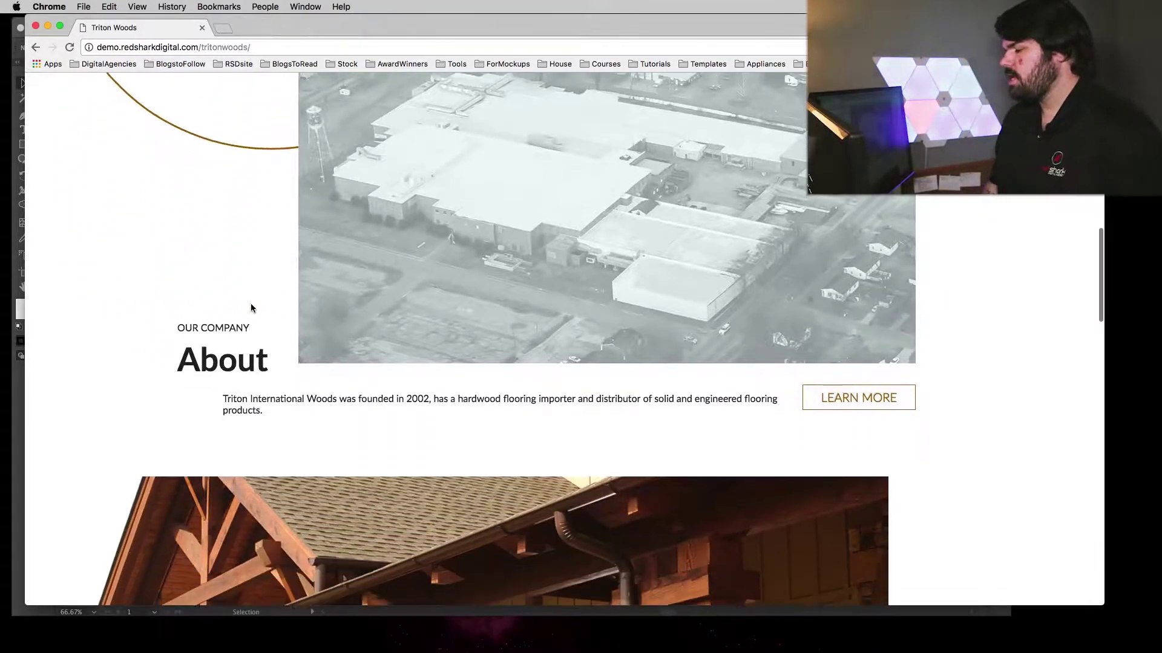
pyautogui.scroll(-9, 251, 308)
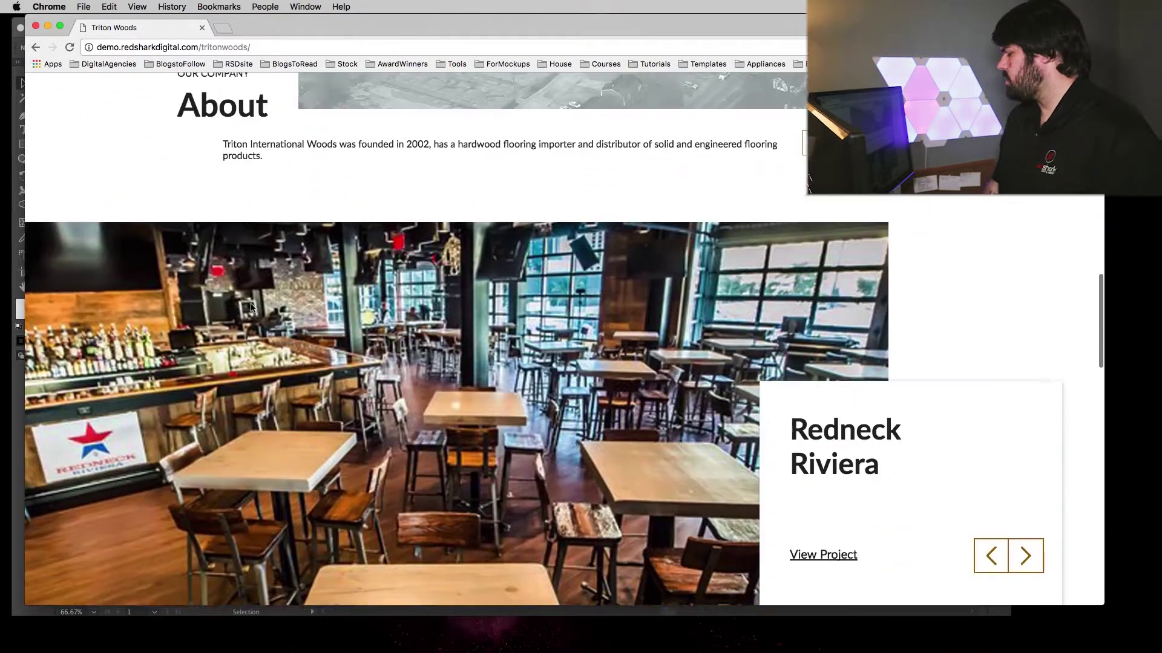
pyautogui.scroll(-8, 250, 308)
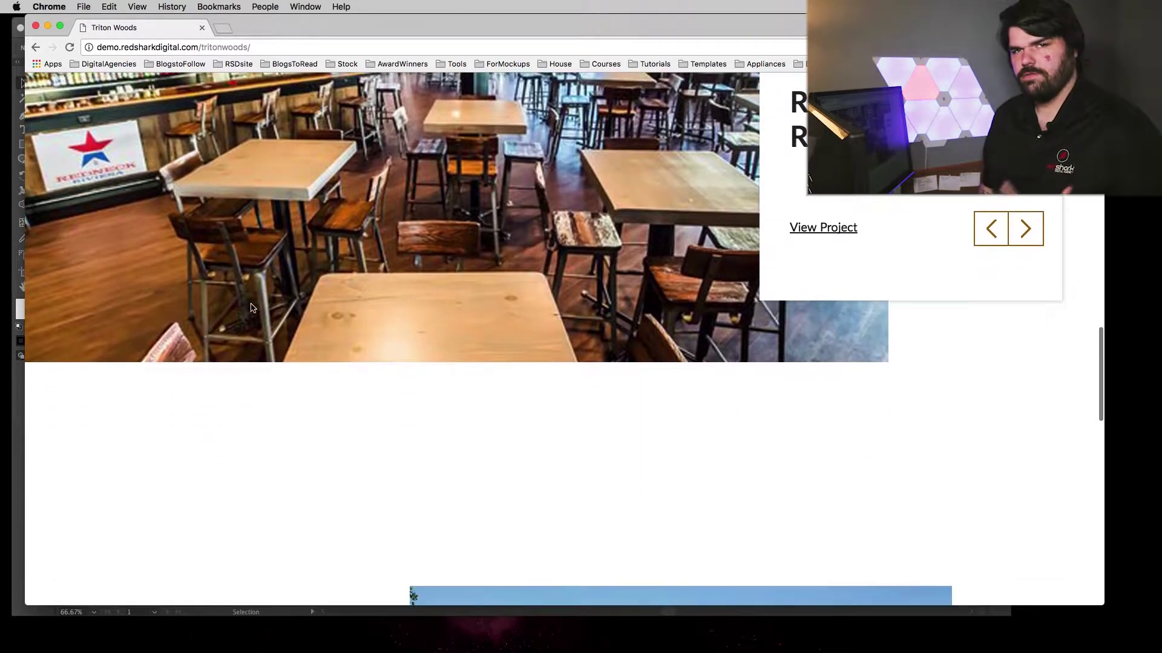
pyautogui.scroll(-1, 251, 308)
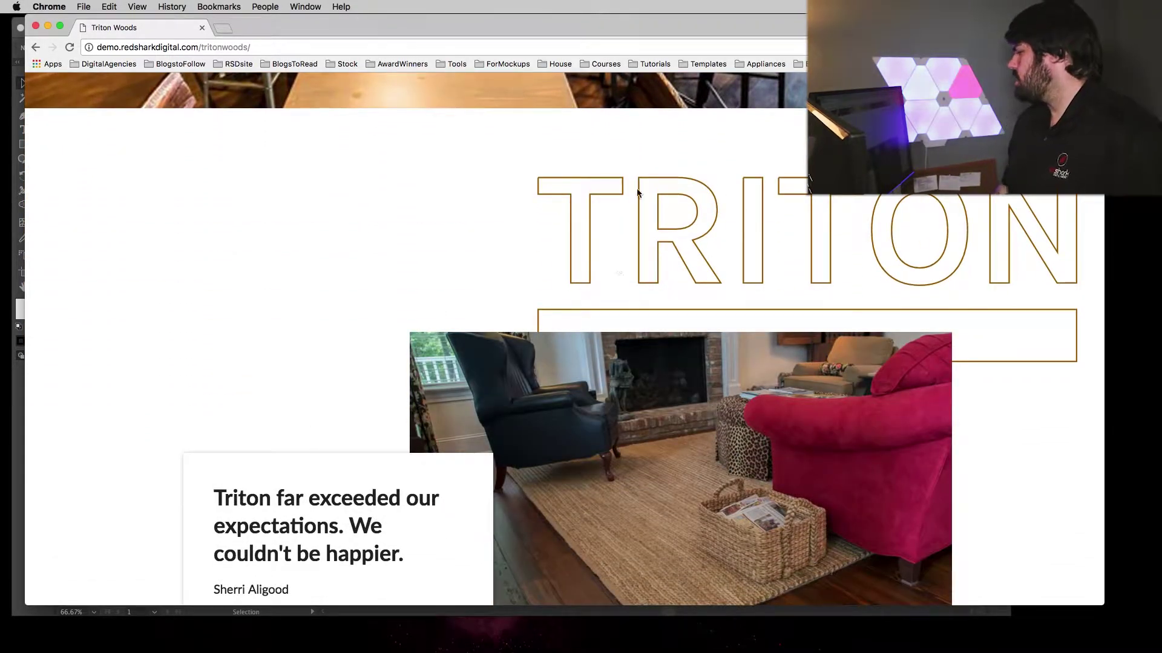
pyautogui.scroll(20, 702, 213)
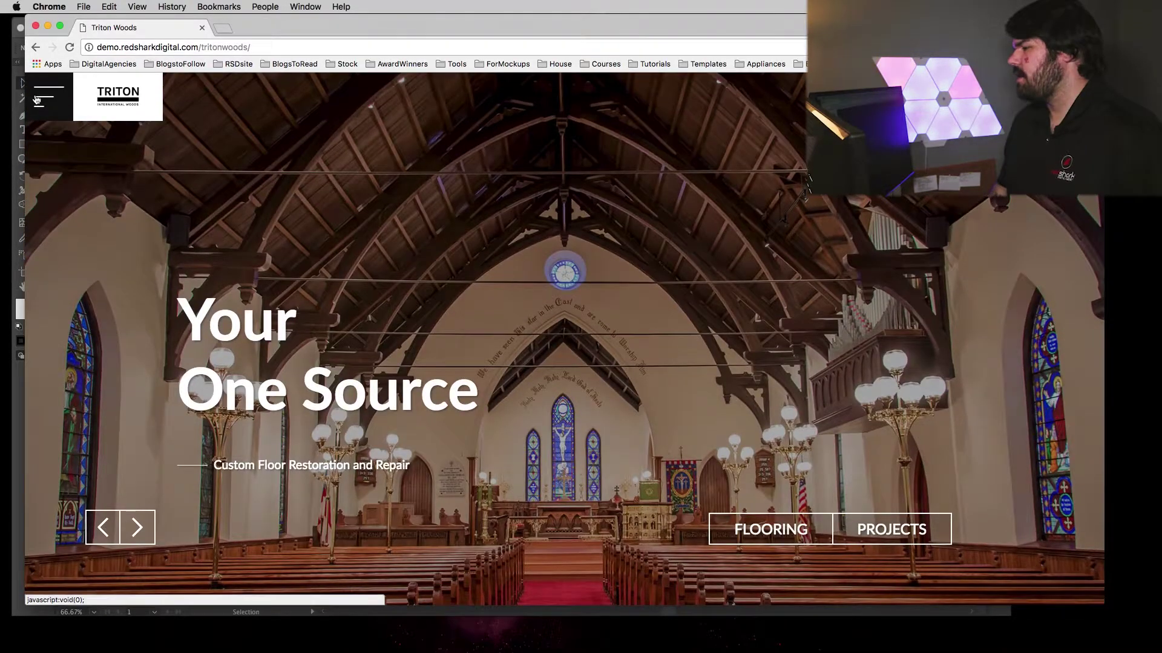
pyautogui.click(37, 100)
pyautogui.click(138, 202)
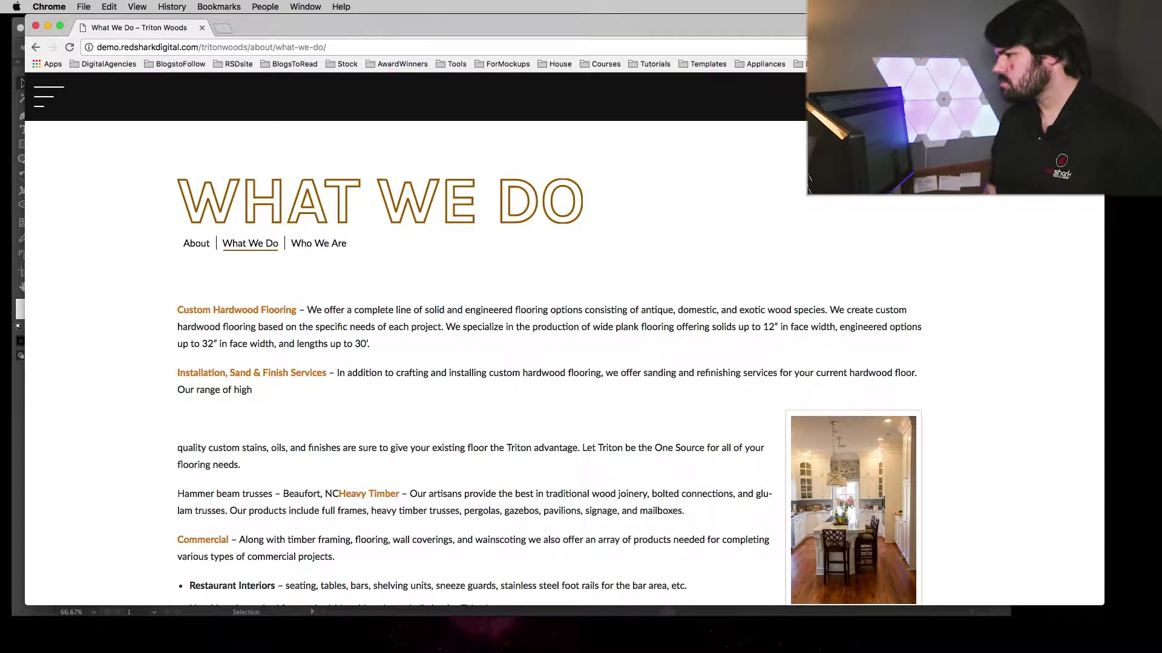
# - Switch to Illustrator and draw a circle about 23.67 in across on the left half of the blank artboard
pyautogui.click(16, 242)
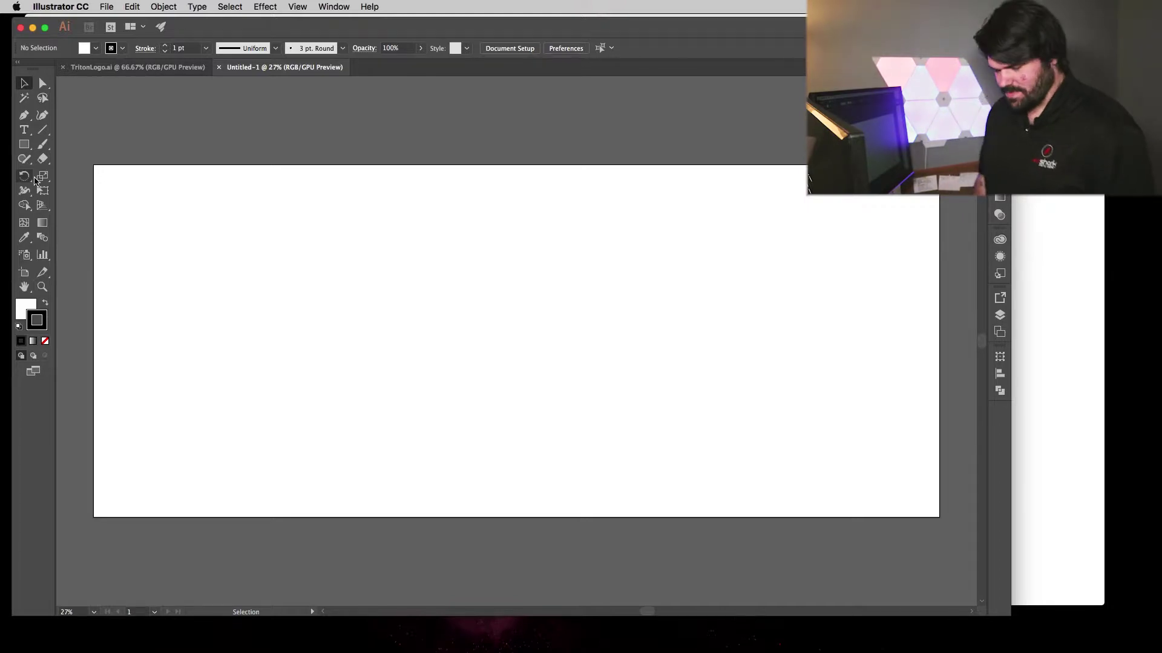
pyautogui.moveTo(24, 144); pyautogui.dragTo(78, 174)
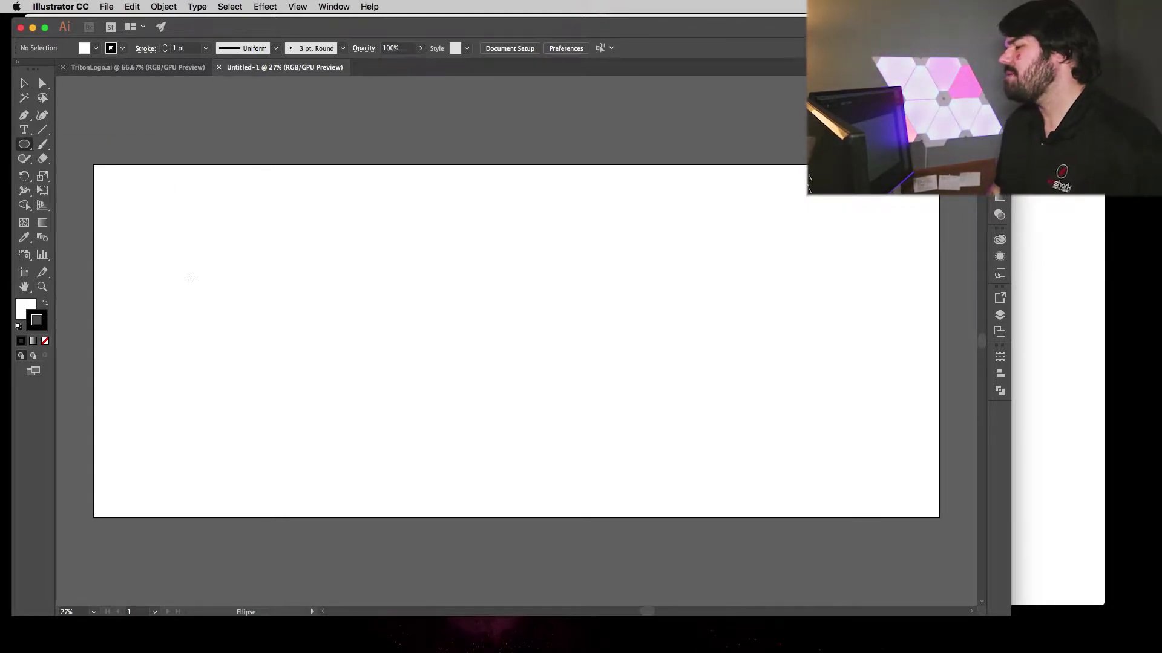
pyautogui.moveTo(153, 205); pyautogui.dragTo(430, 469)
pyautogui.scroll(1, 285, 450)
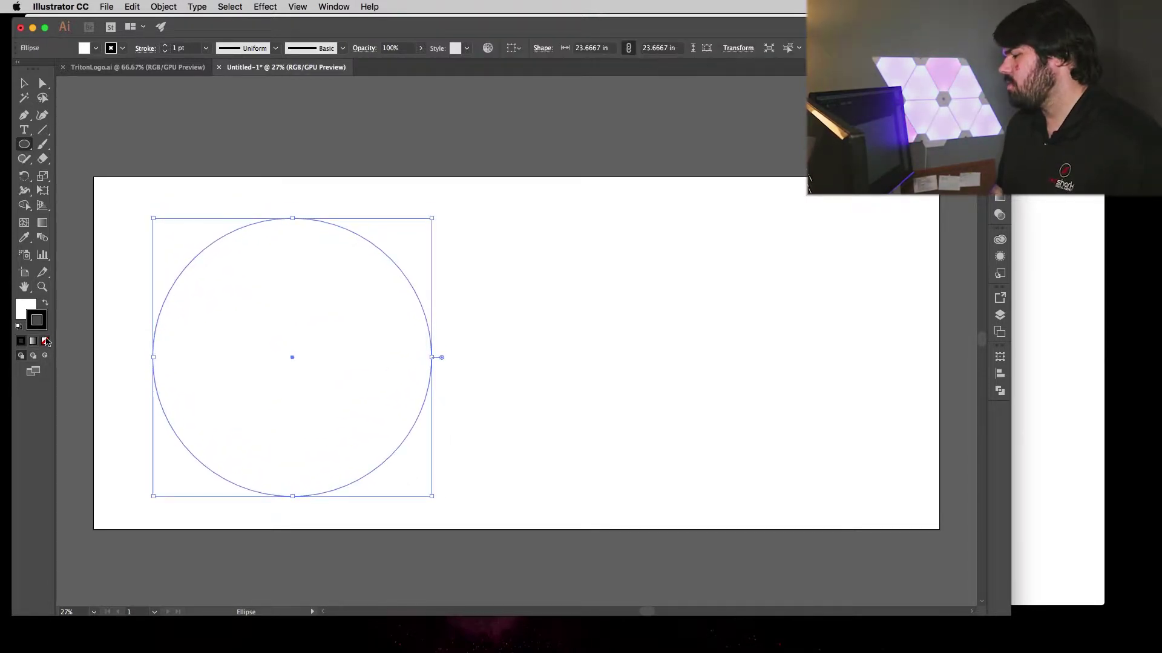
# - Remove the circle's fill and set its black stroke weight to 12 pt
pyautogui.click(24, 308)
pyautogui.click(45, 341)
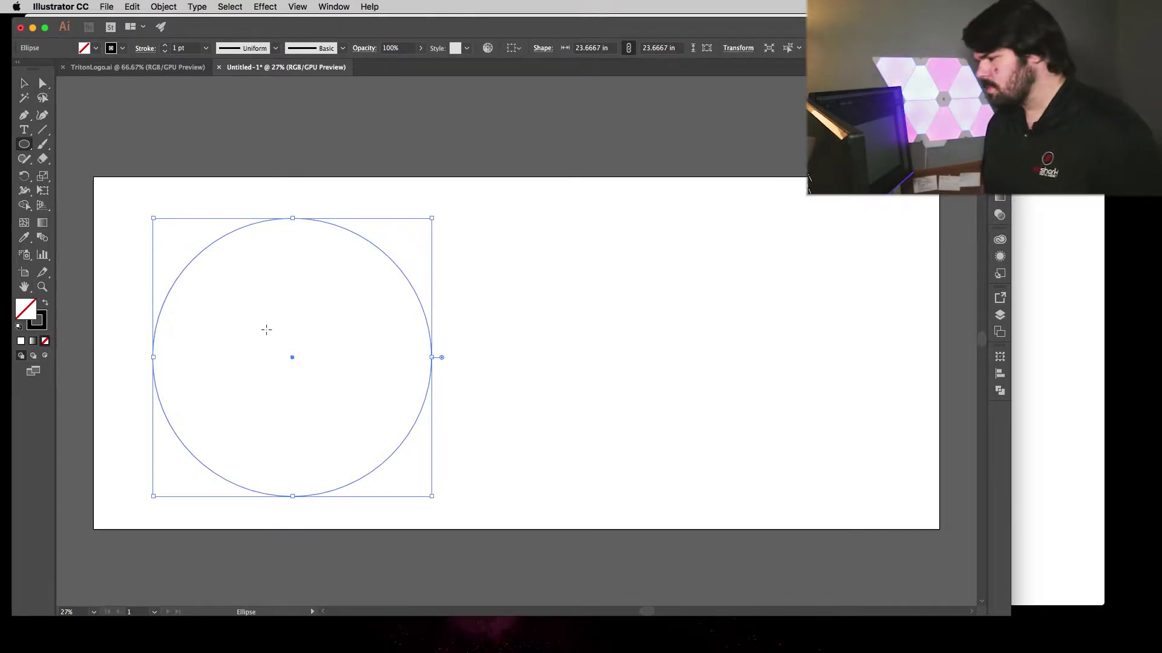
pyautogui.click(44, 319)
pyautogui.click(165, 46)
pyautogui.click(165, 45)
pyautogui.click(165, 45)
pyautogui.click(165, 45)
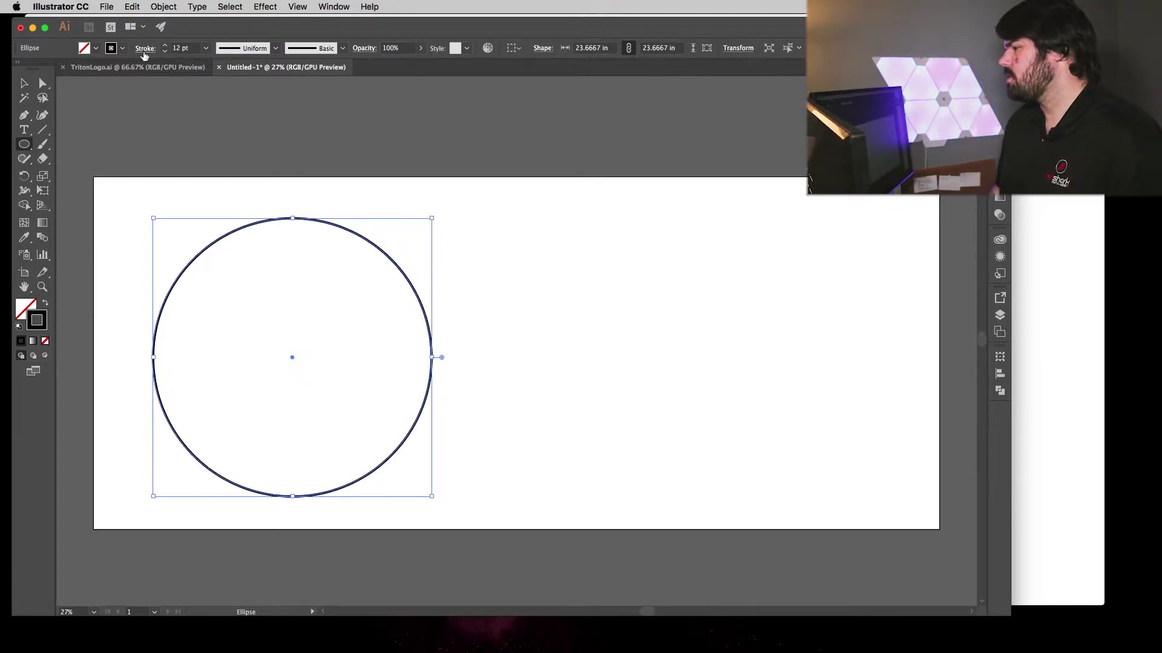
# - Align the circle's stroke to the inside of its path and deselect the circle
pyautogui.click(145, 52)
pyautogui.click(74, 111)
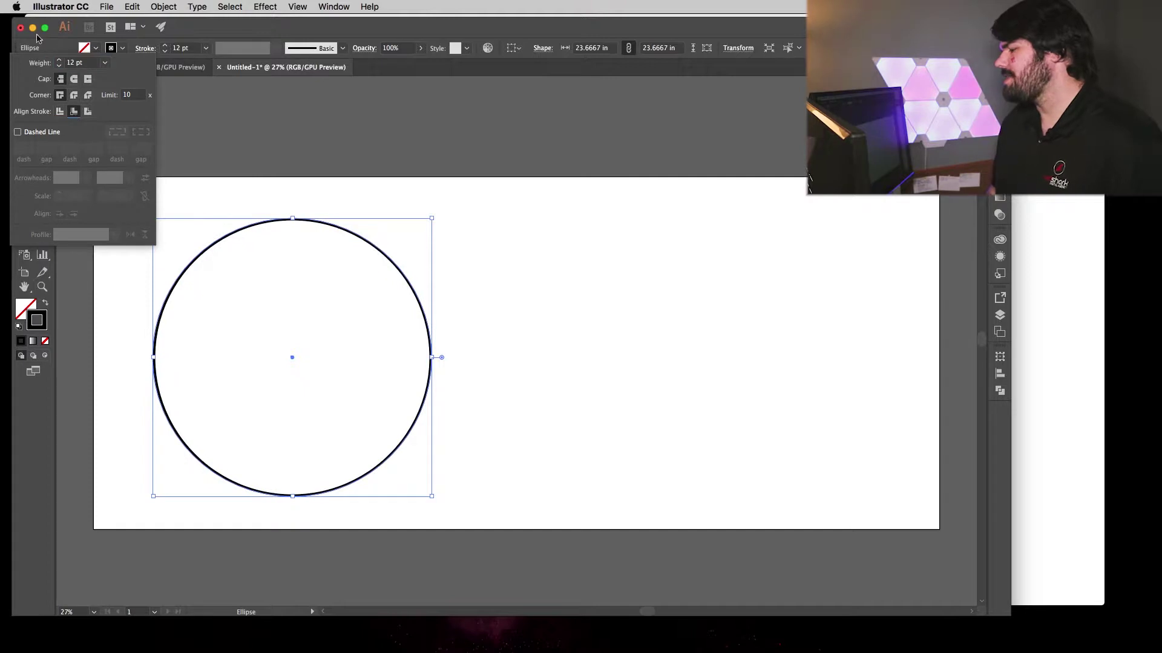
pyautogui.click(146, 54)
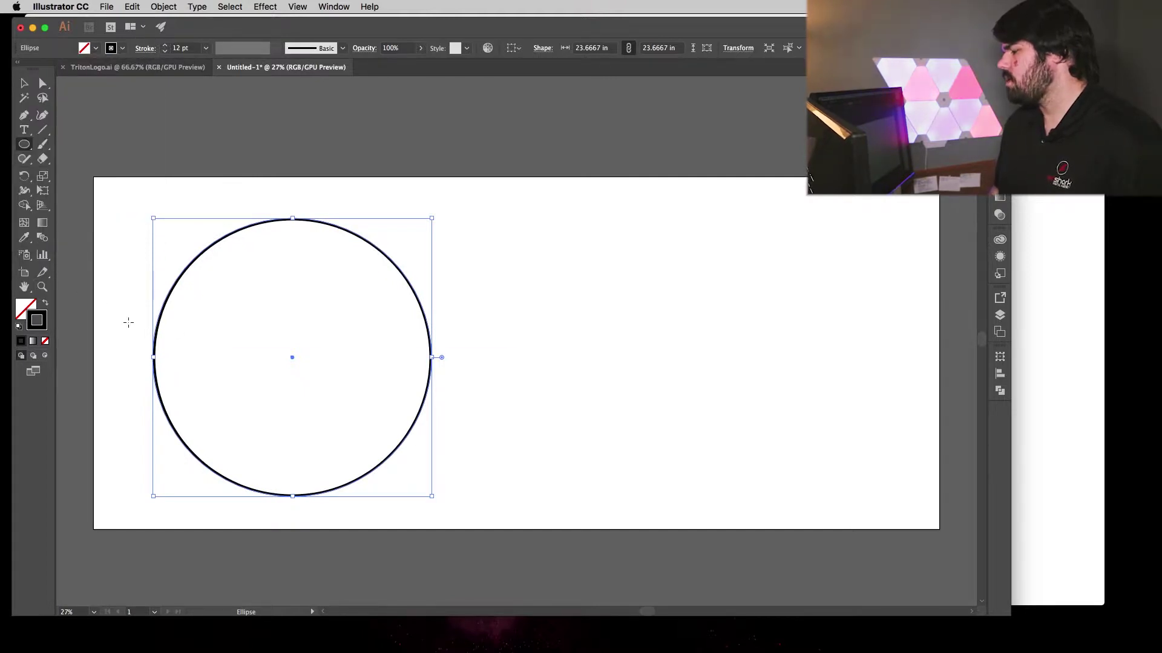
pyautogui.press('super+equal')
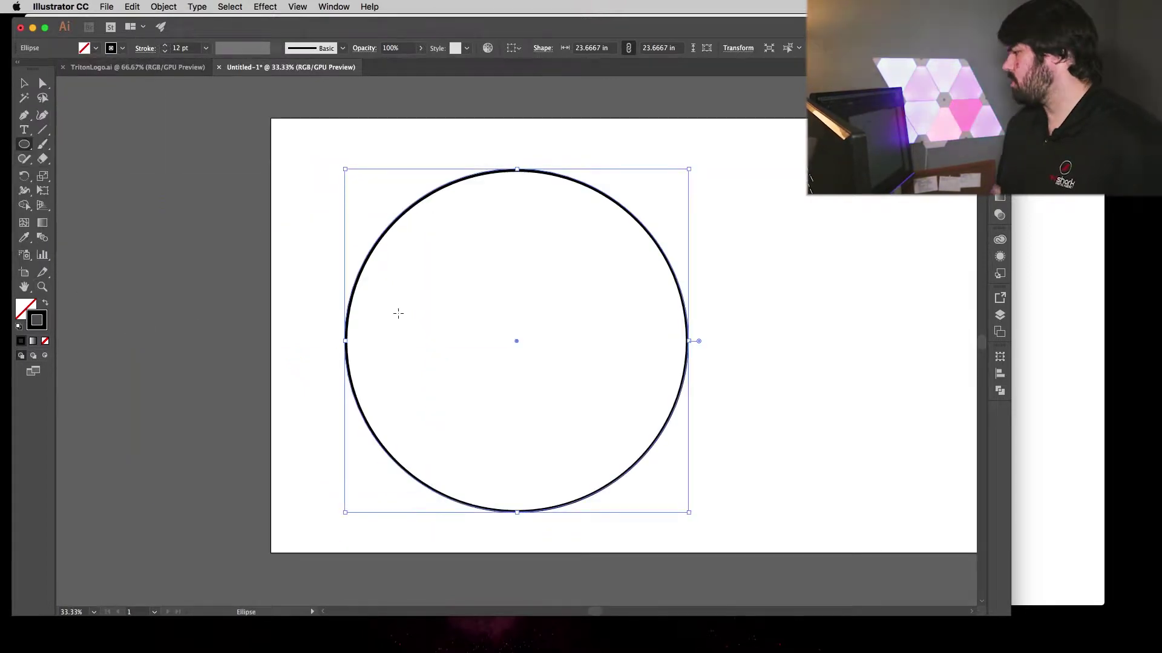
pyautogui.scroll(-2, 378, 313)
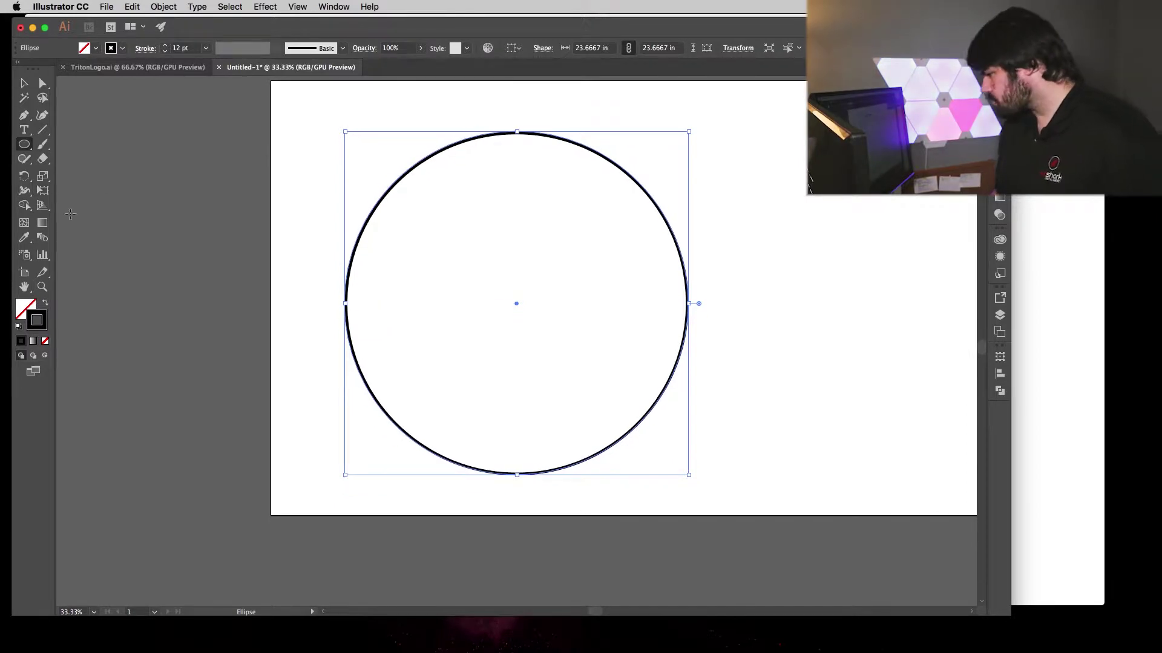
pyautogui.click(21, 84)
pyautogui.click(321, 119)
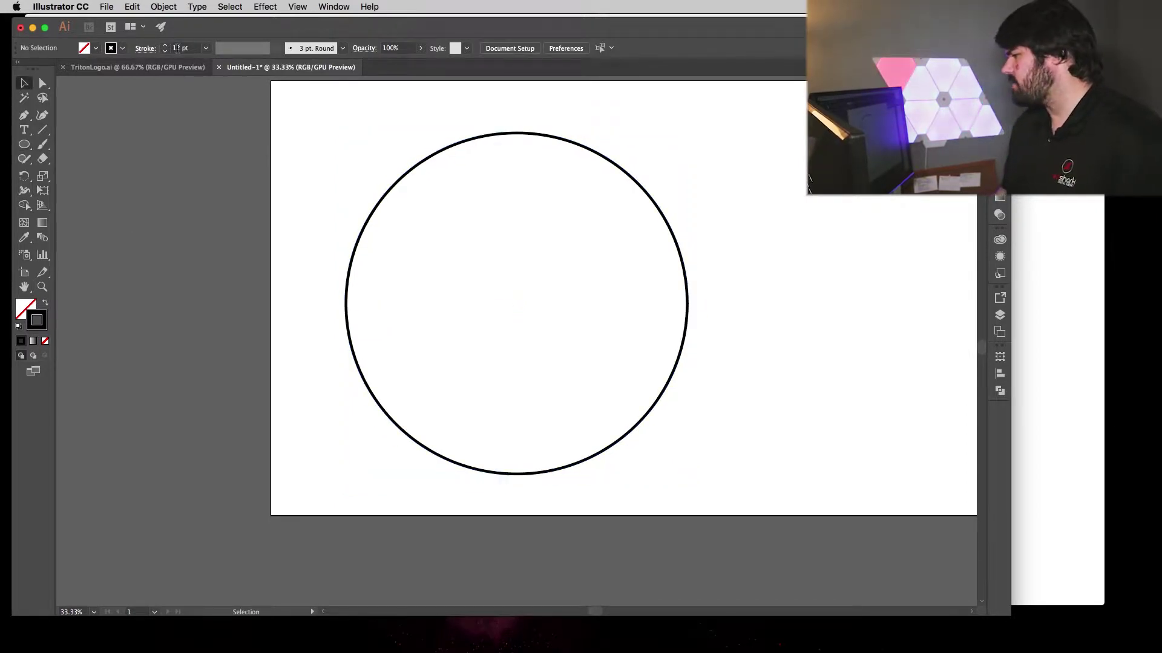
# - Check the finished logo in TritonLogo.ai, return to the untitled document and rename the circle's layer to Circle
pyautogui.click(119, 68)
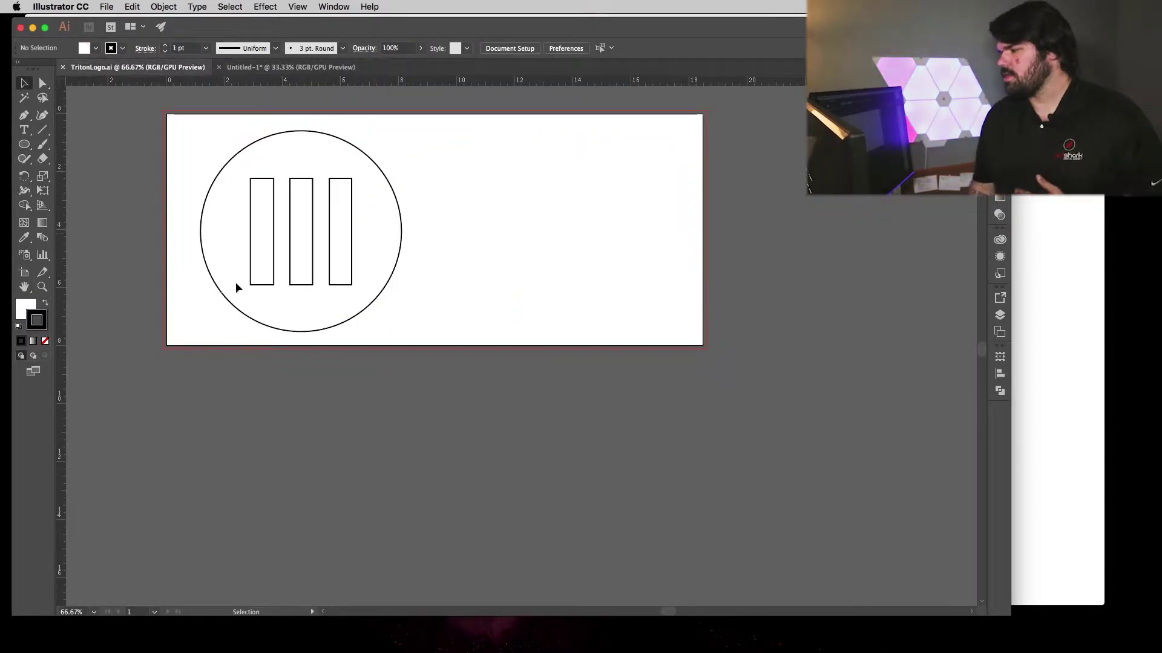
pyautogui.click(290, 68)
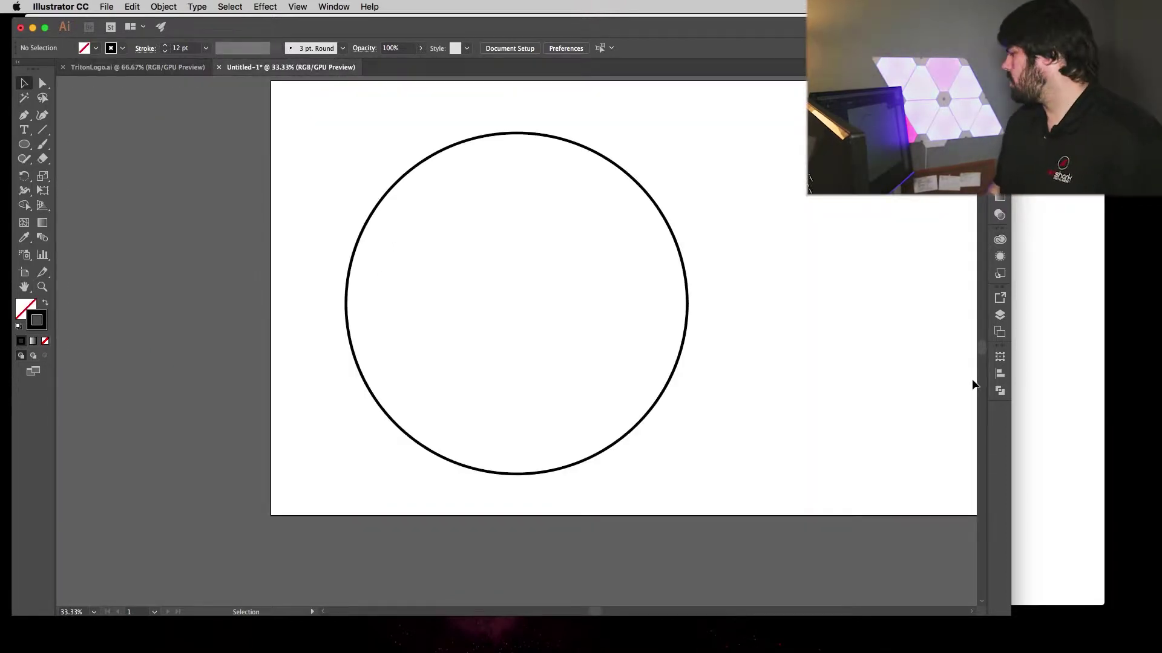
pyautogui.click(999, 315)
pyautogui.doubleClick(912, 311)
pyautogui.write('Circ')
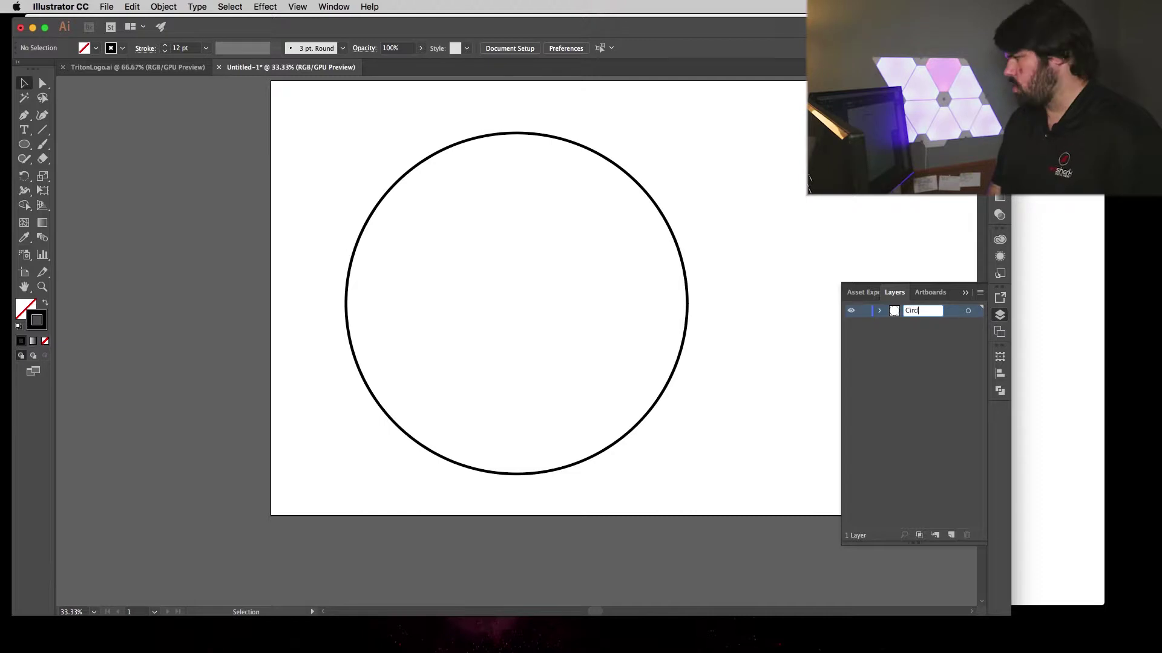
pyautogui.write('le')
pyautogui.press('Return')
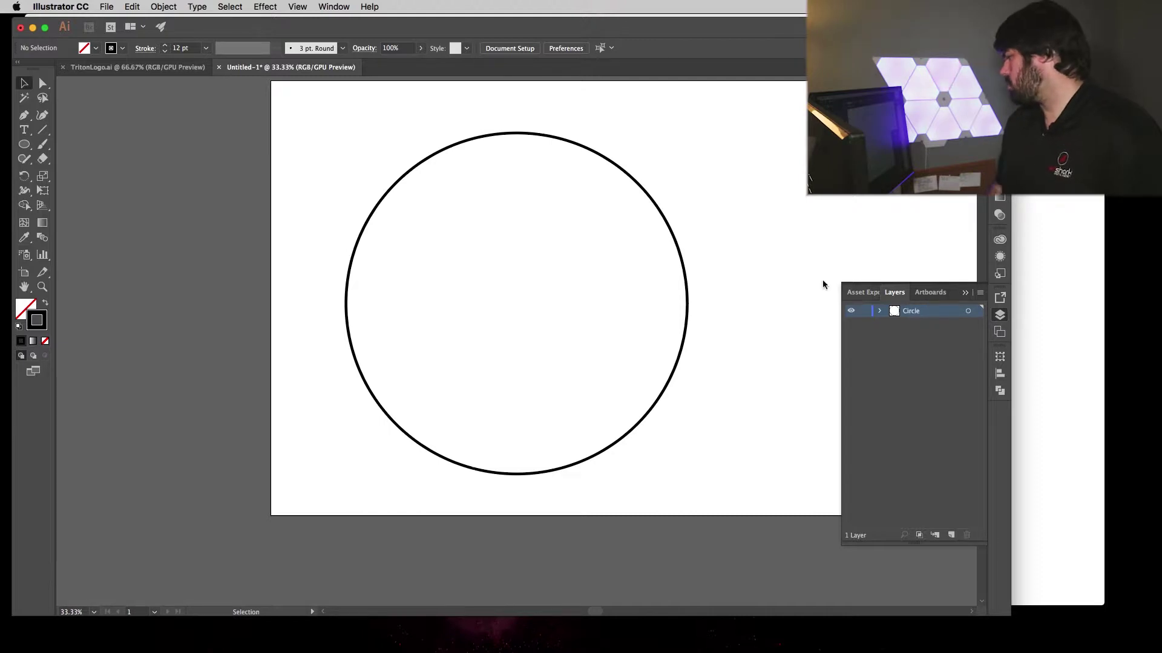
# - Add a new layer for the tall narrow rectangle and move the rectangle to the middle of the circle
pyautogui.click(949, 535)
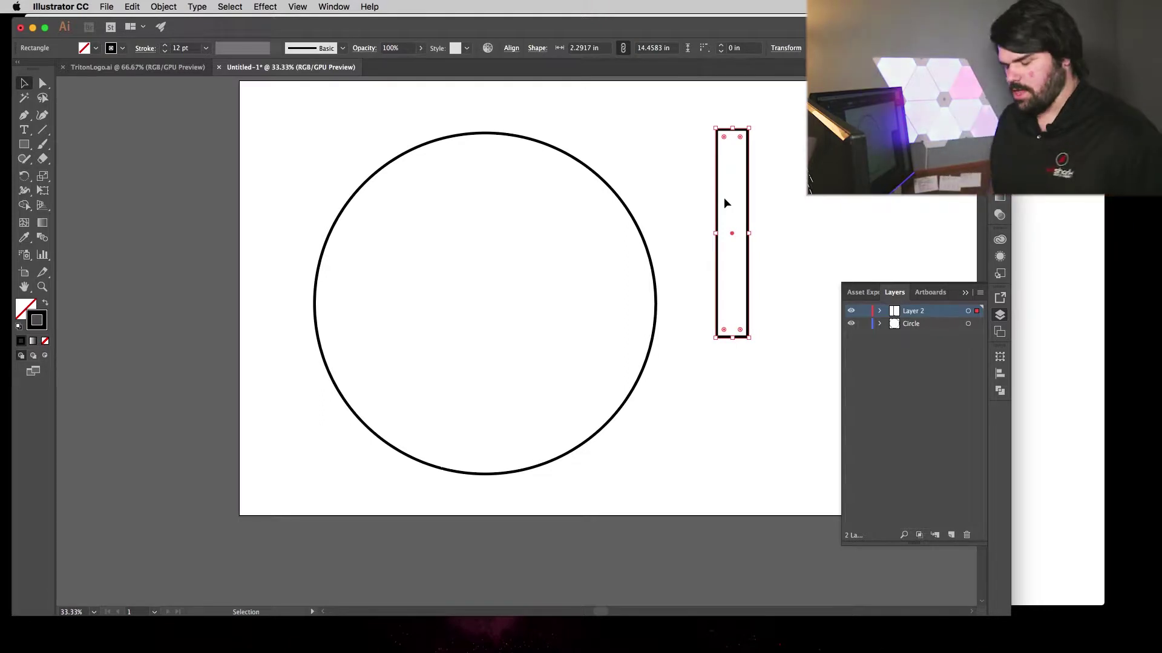
pyautogui.click(747, 175)
pyautogui.moveTo(746, 175); pyautogui.dragTo(495, 242)
pyautogui.click(500, 238)
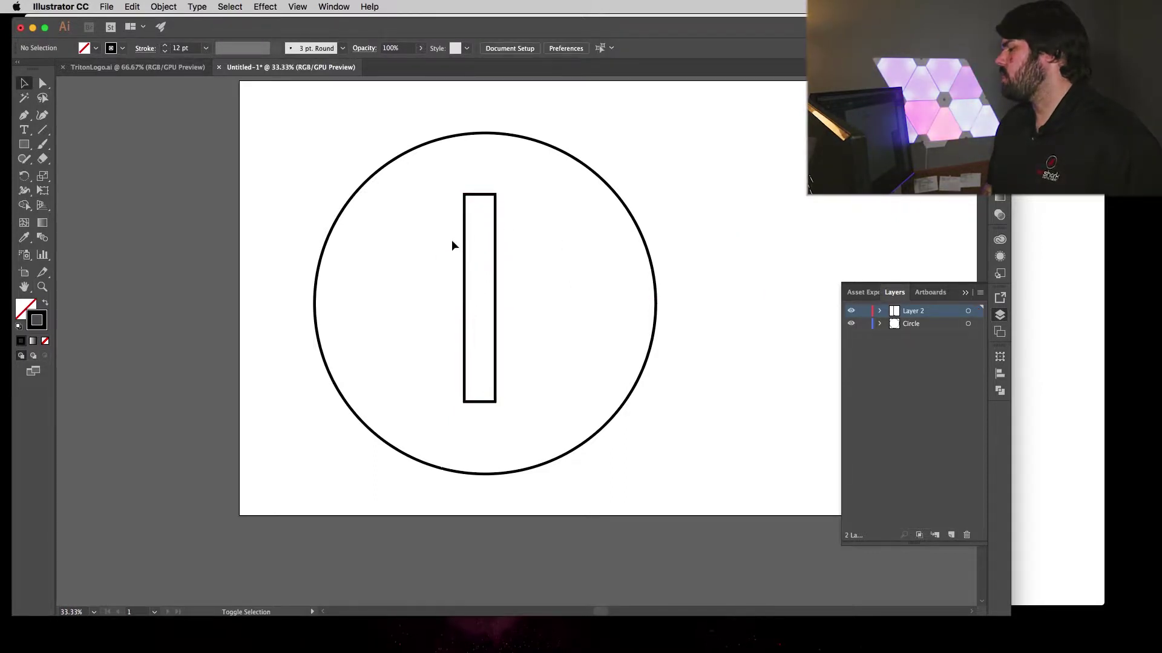
# - Move the rectangle to the left part of the circle and make two slightly offset copies of it there
pyautogui.moveTo(492, 244); pyautogui.dragTo(420, 249)
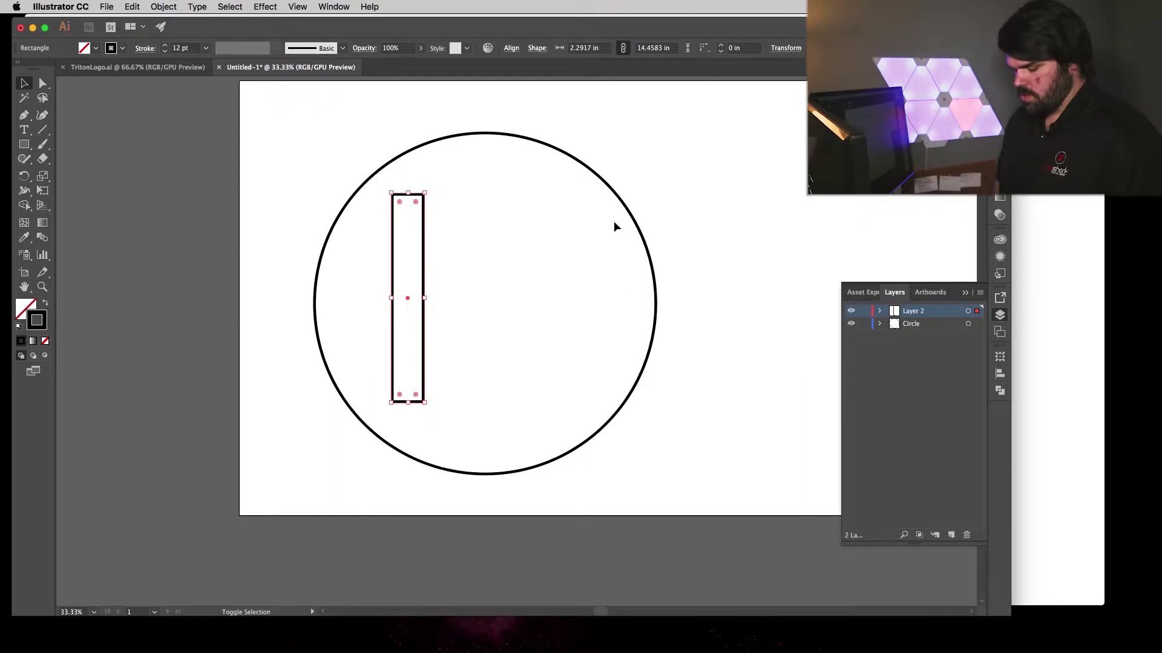
pyautogui.press('Right')
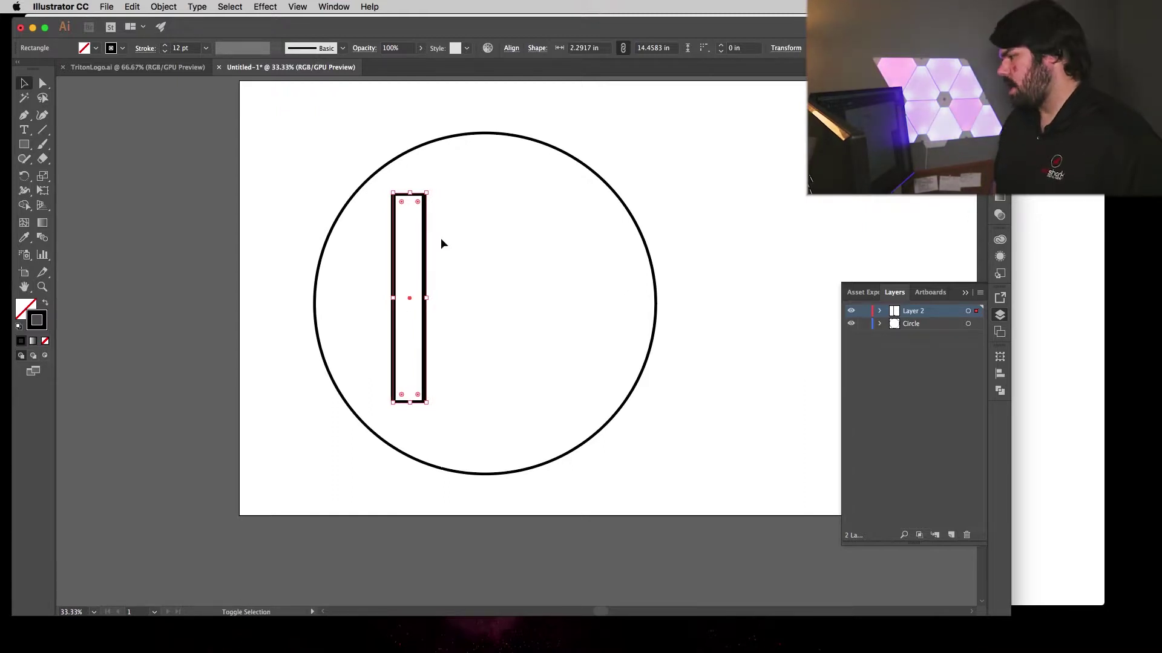
pyautogui.press('Right')
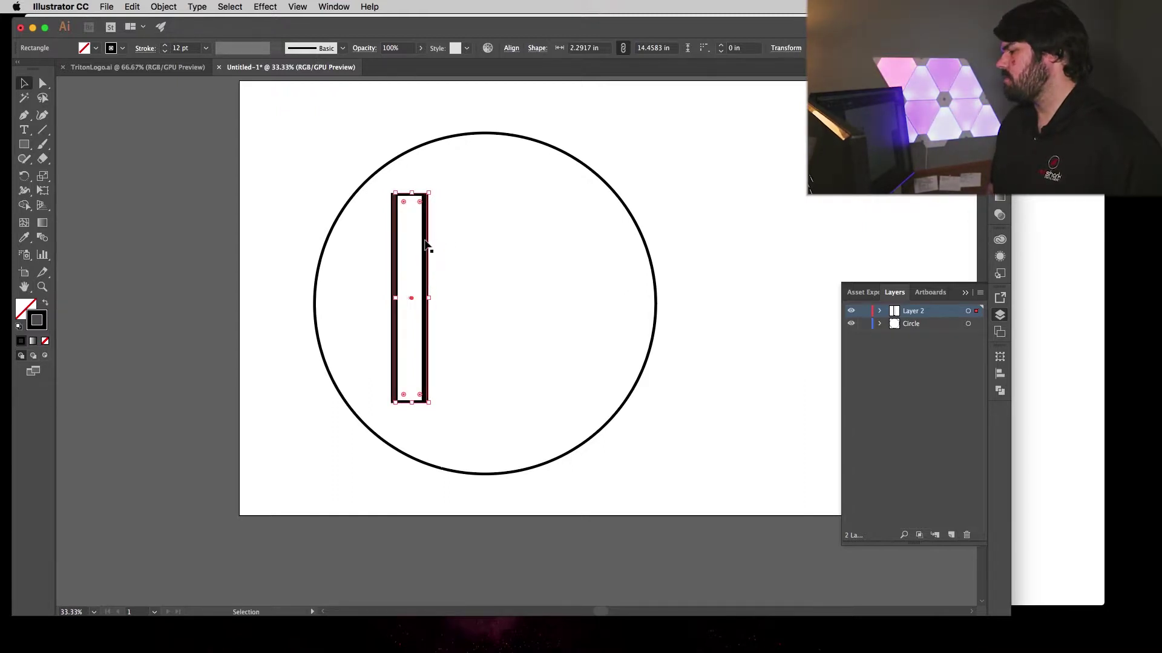
# - Move one rectangle copy to the right part of the circle and distribute the three rectangles evenly in the horizontal direction
pyautogui.moveTo(427, 242); pyautogui.dragTo(561, 256)
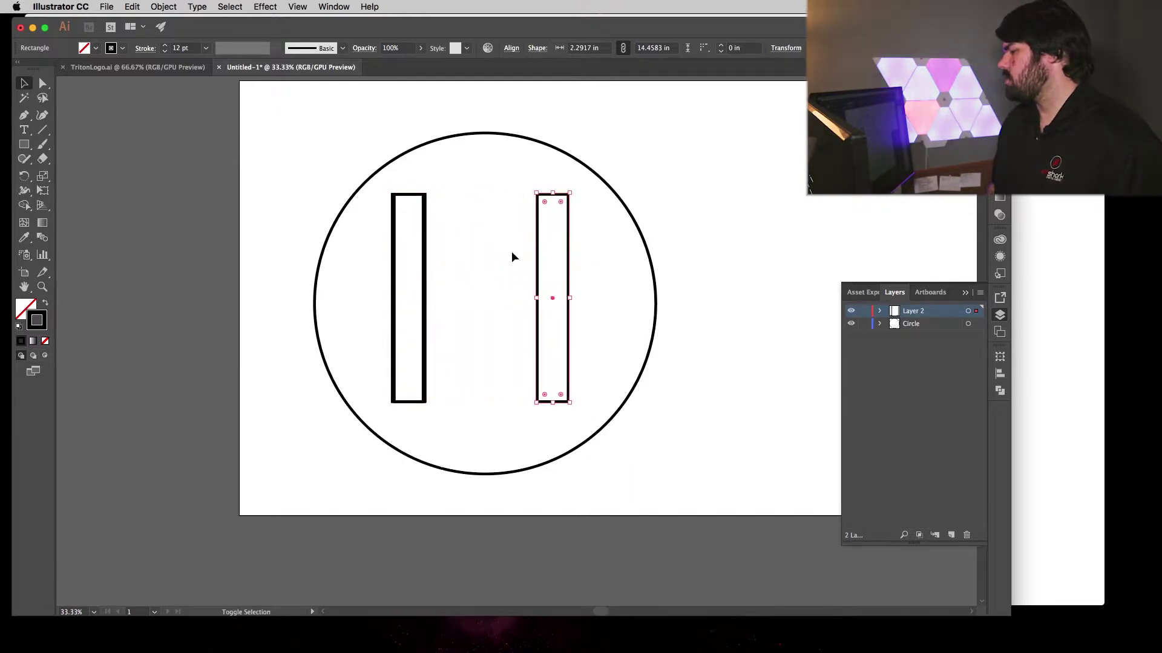
pyautogui.moveTo(418, 189); pyautogui.dragTo(550, 228)
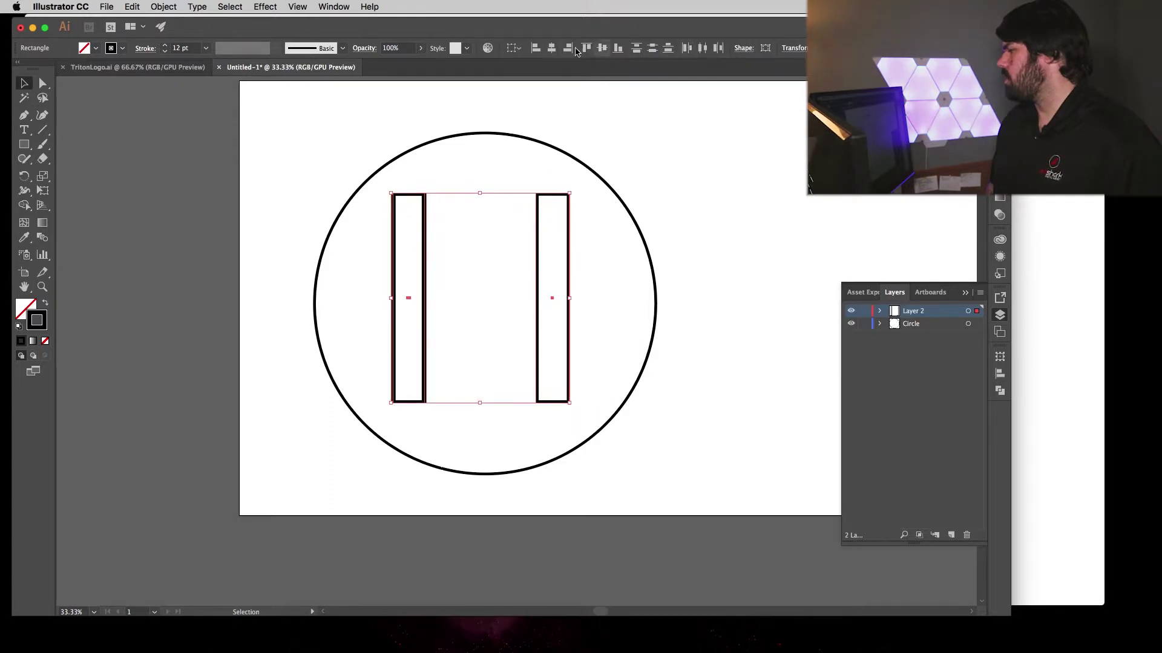
pyautogui.click(704, 54)
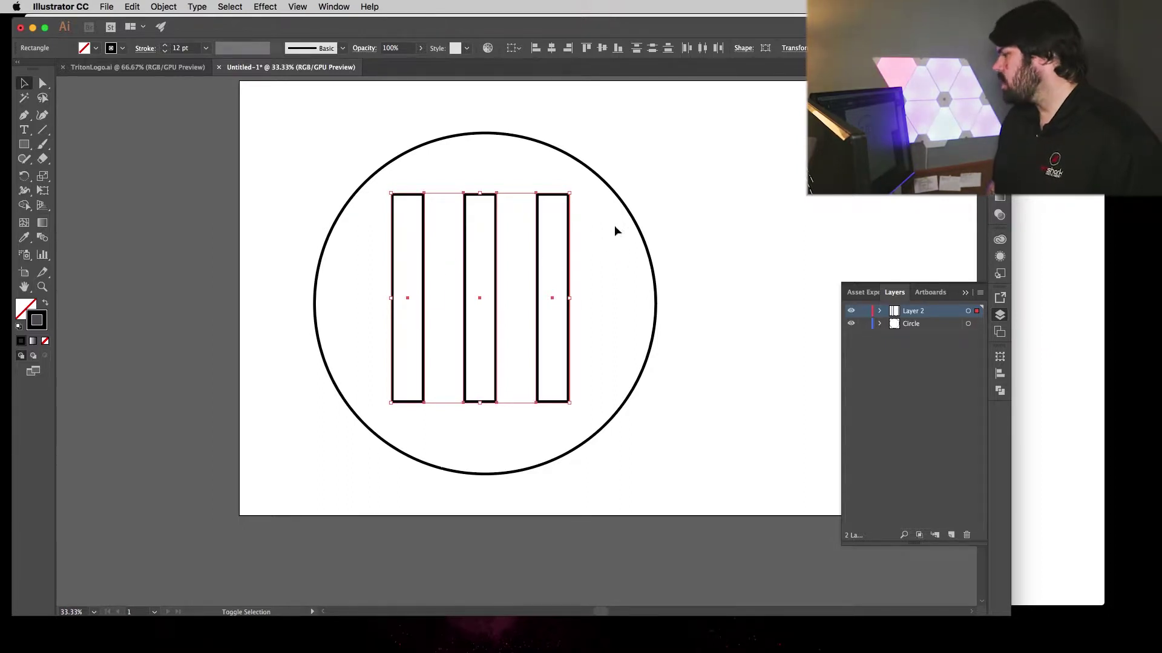
# - Vertically center the circle and the three rectangles on each other, and undo an attempted horizontal centering
pyautogui.click(635, 219)
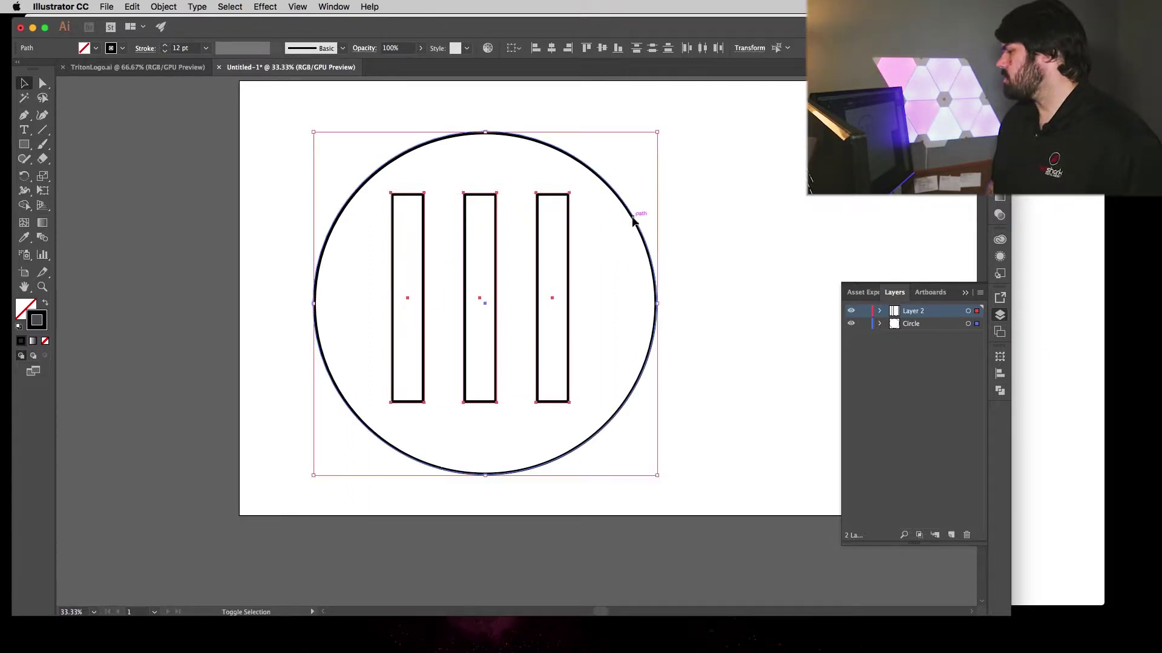
pyautogui.click(602, 48)
pyautogui.click(552, 48)
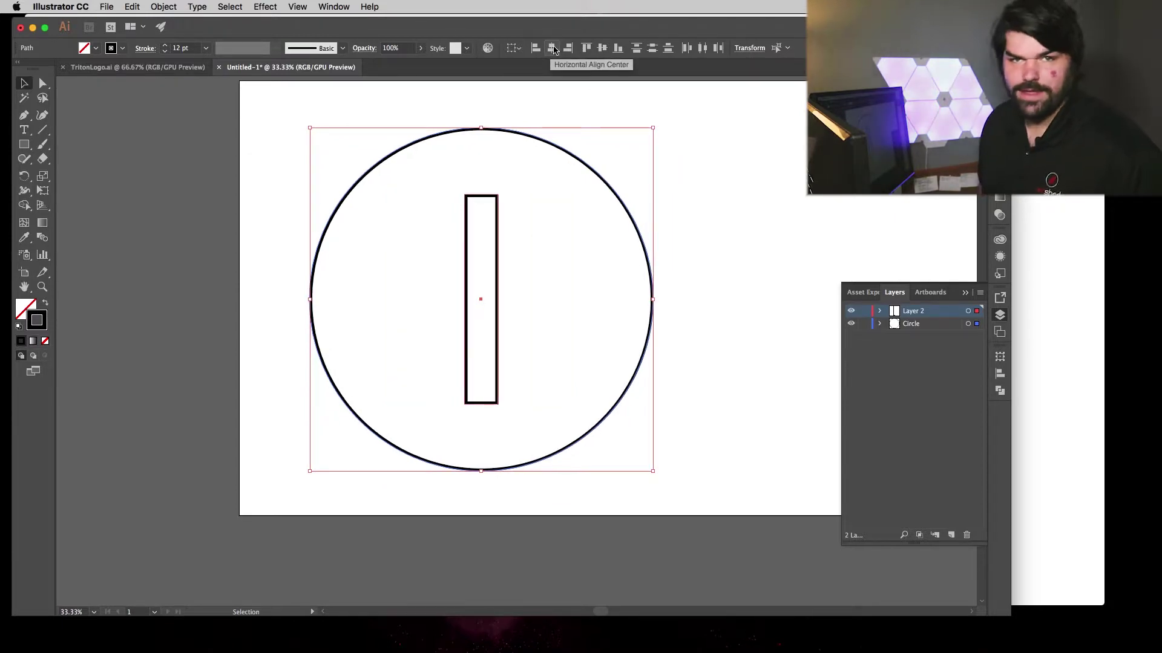
pyautogui.press('super+z')
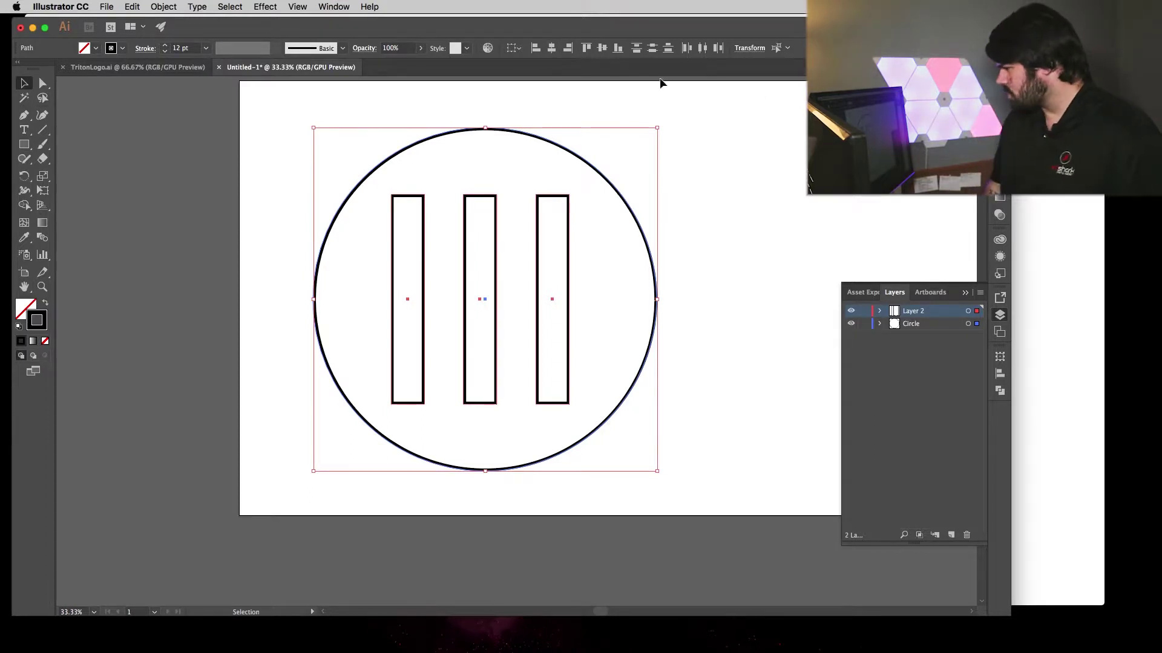
# - Shift only the circle slightly left so that it is centered around the three rectangles
pyautogui.click(708, 136)
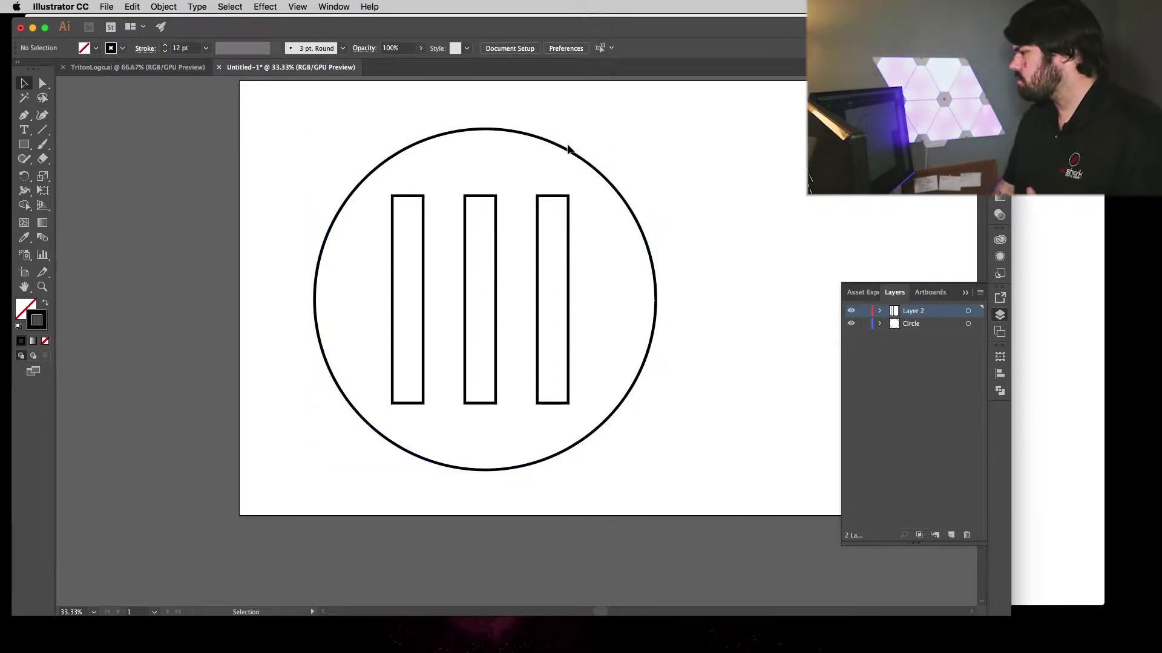
pyautogui.moveTo(567, 148); pyautogui.dragTo(558, 147)
pyautogui.click(680, 132)
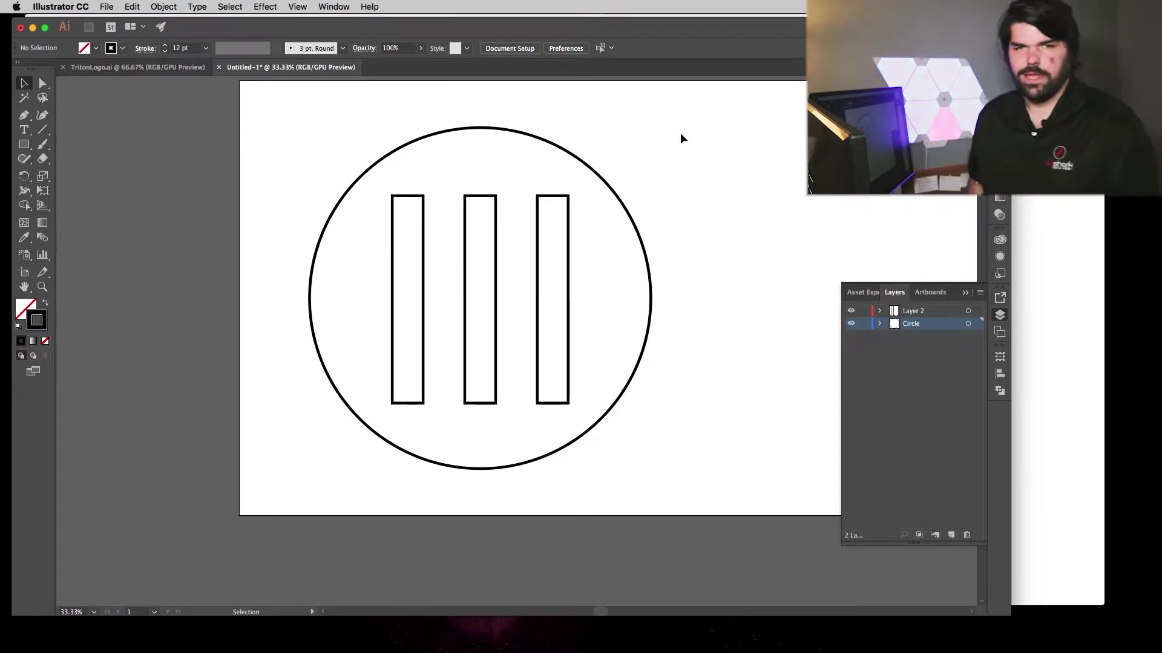
# - Expand Layer 2 and rename its lowest rectangle in the layer stack as One
pyautogui.scroll(-1, 680, 132)
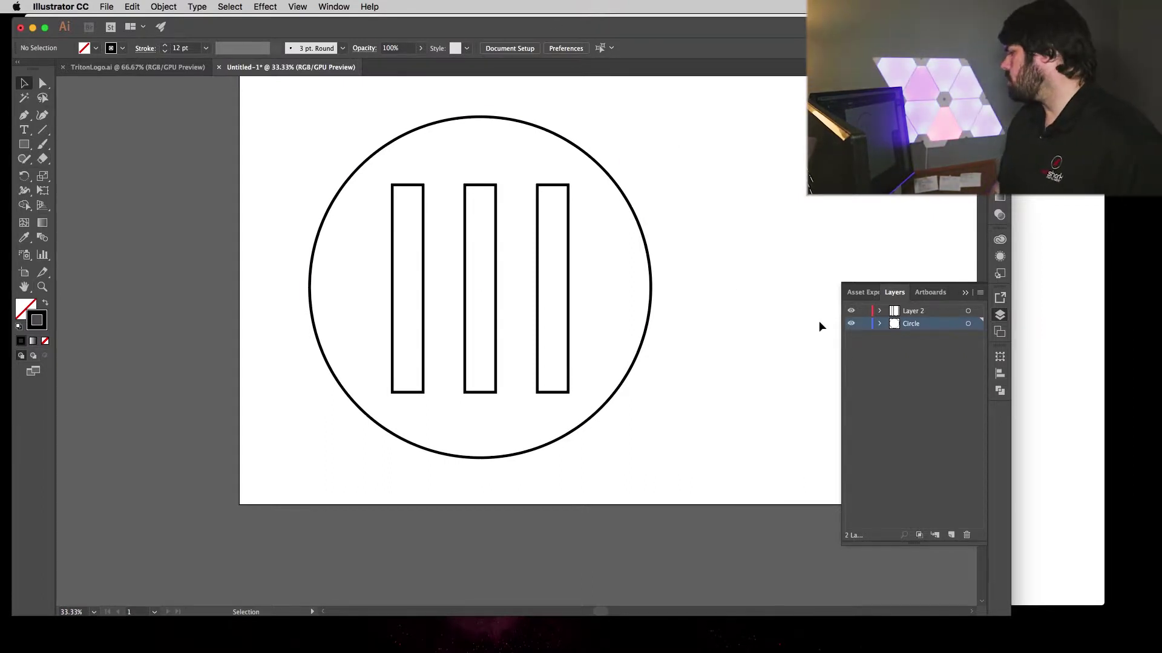
pyautogui.click(881, 311)
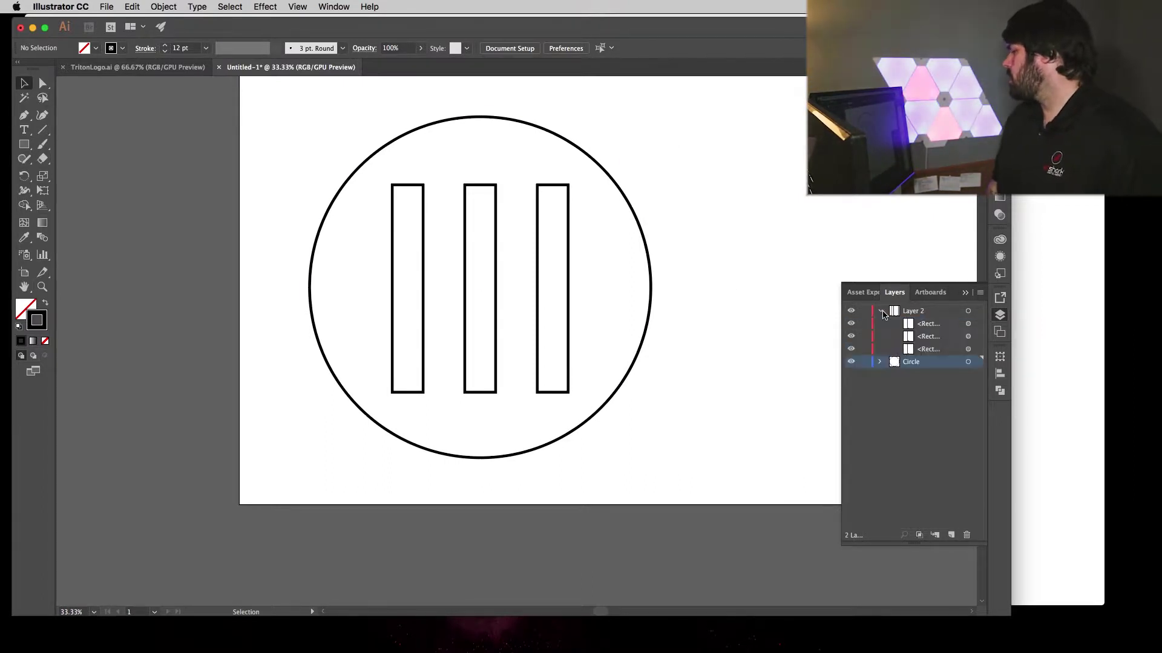
pyautogui.click(927, 327)
pyautogui.click(933, 351)
pyautogui.click(851, 349)
pyautogui.click(851, 349)
pyautogui.doubleClick(928, 350)
pyautogui.write('One')
pyautogui.press('Return')
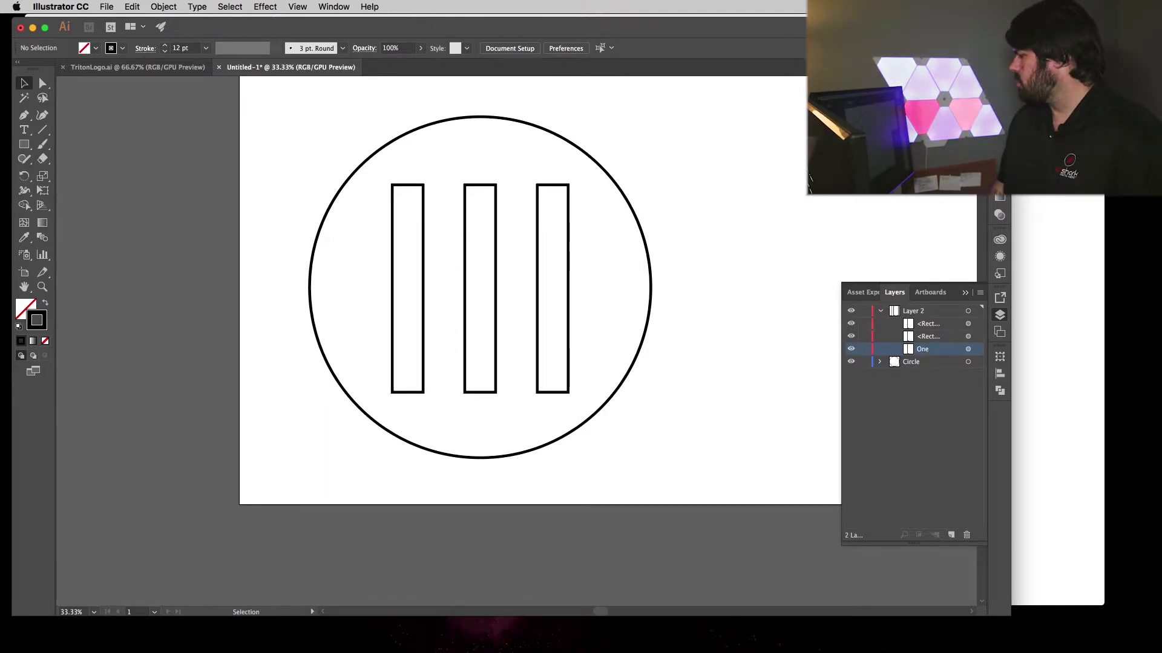
# - Rename the middle rectangle in the layer stack as Two and the uppermost one as Three
pyautogui.doubleClick(930, 337)
pyautogui.write('Two')
pyautogui.press('Return')
pyautogui.doubleClick(931, 324)
pyautogui.write('hree')
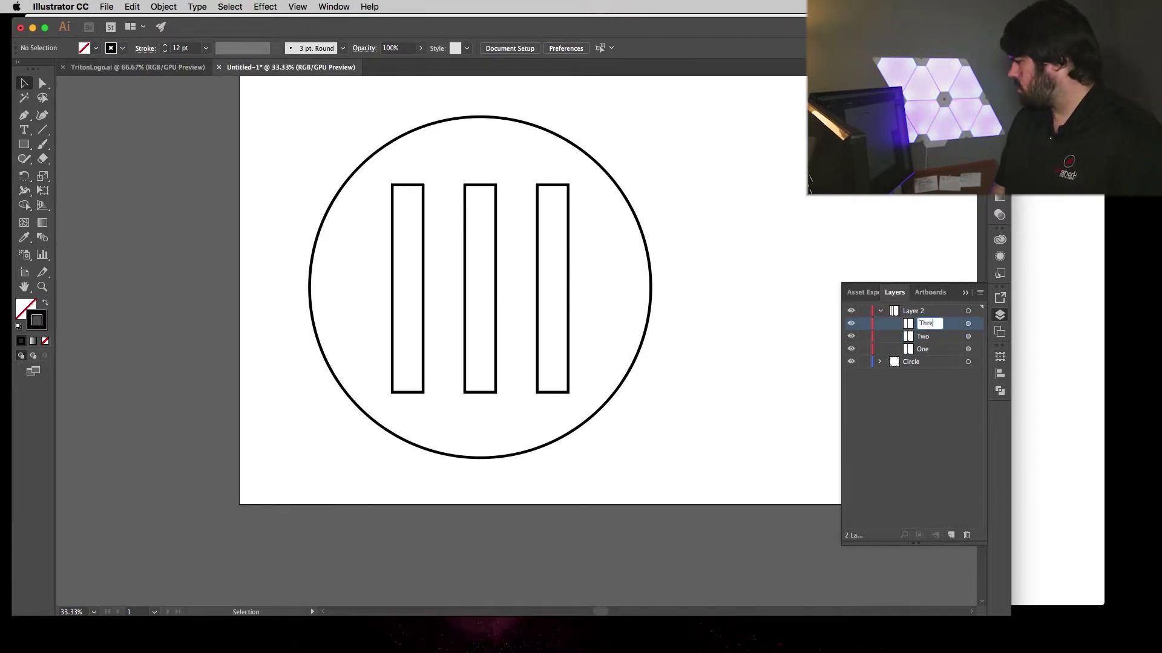
pyautogui.press('Return')
# - Rename Layer 2 as Rectangle and collapse its contents
pyautogui.click(914, 312)
pyautogui.doubleClick(913, 312)
pyautogui.write('Rectangl')
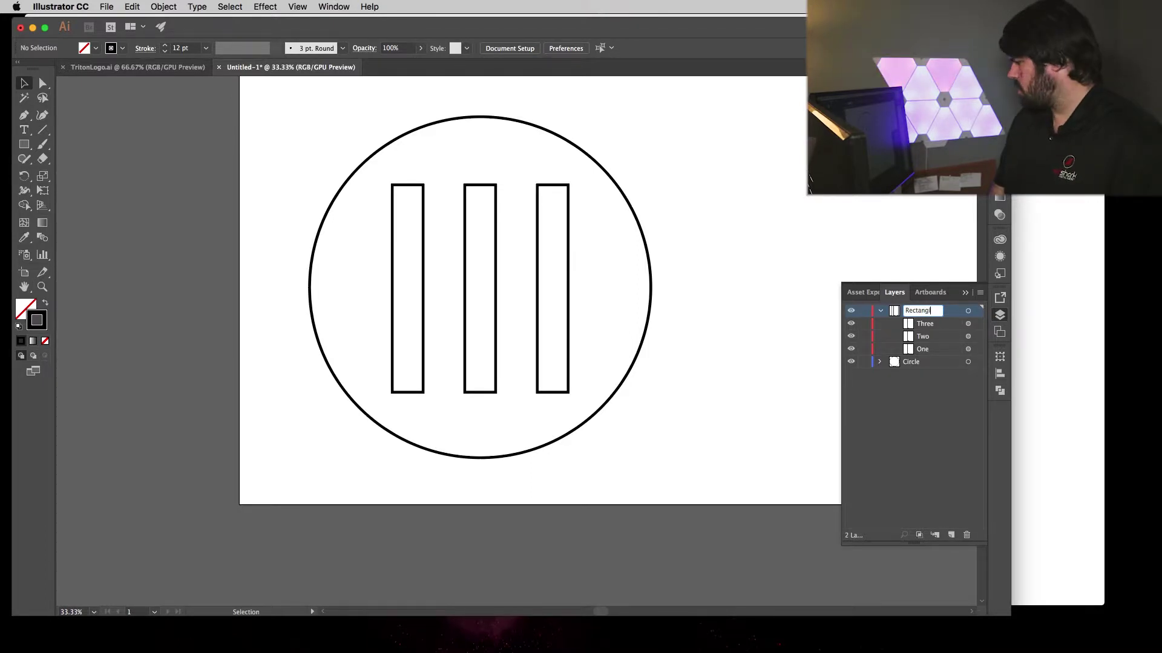
pyautogui.write('e')
pyautogui.press('Return')
pyautogui.click(885, 312)
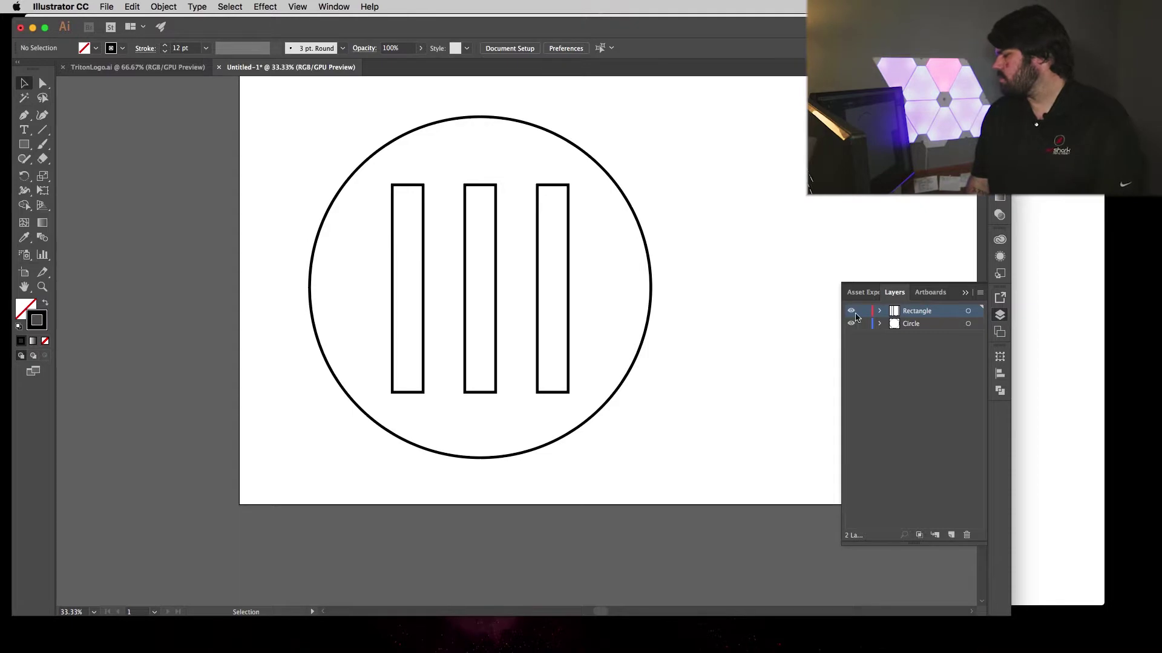
pyautogui.keyDown('alt'); pyautogui.click(852, 312); pyautogui.keyUp('alt')
pyautogui.keyDown('alt'); pyautogui.click(852, 313); pyautogui.keyUp('alt')
pyautogui.click(852, 312)
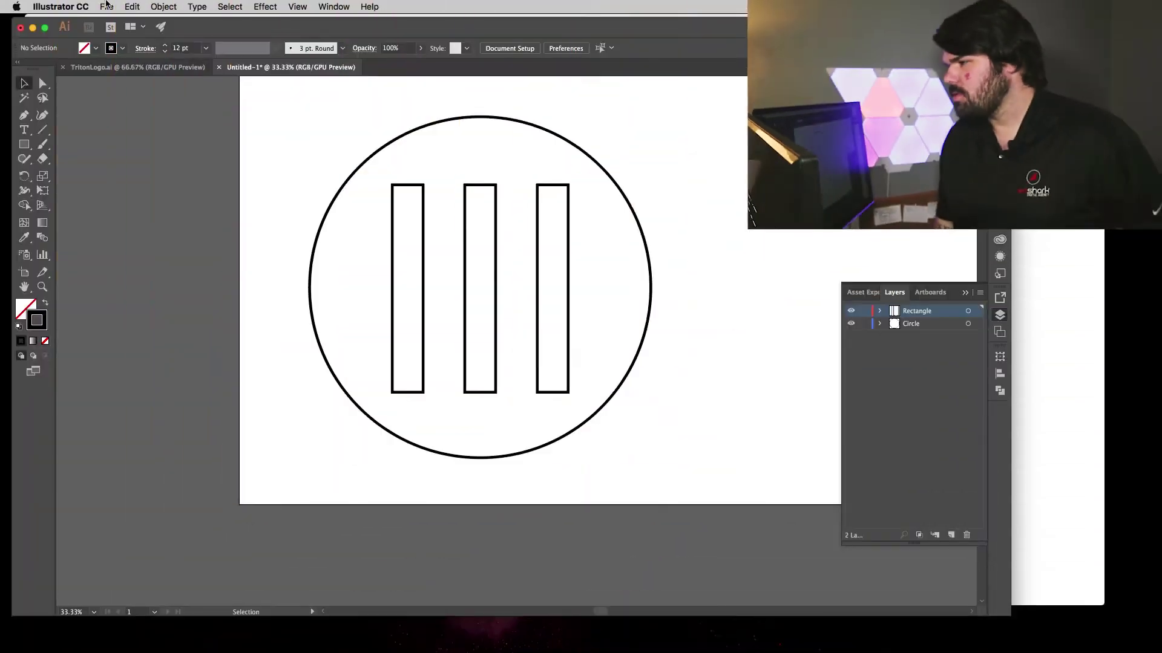
# - Set up an export of the artwork to the Desktop in SVG format with the file name TritonLogo
pyautogui.click(107, 7)
pyautogui.moveTo(127, 204)
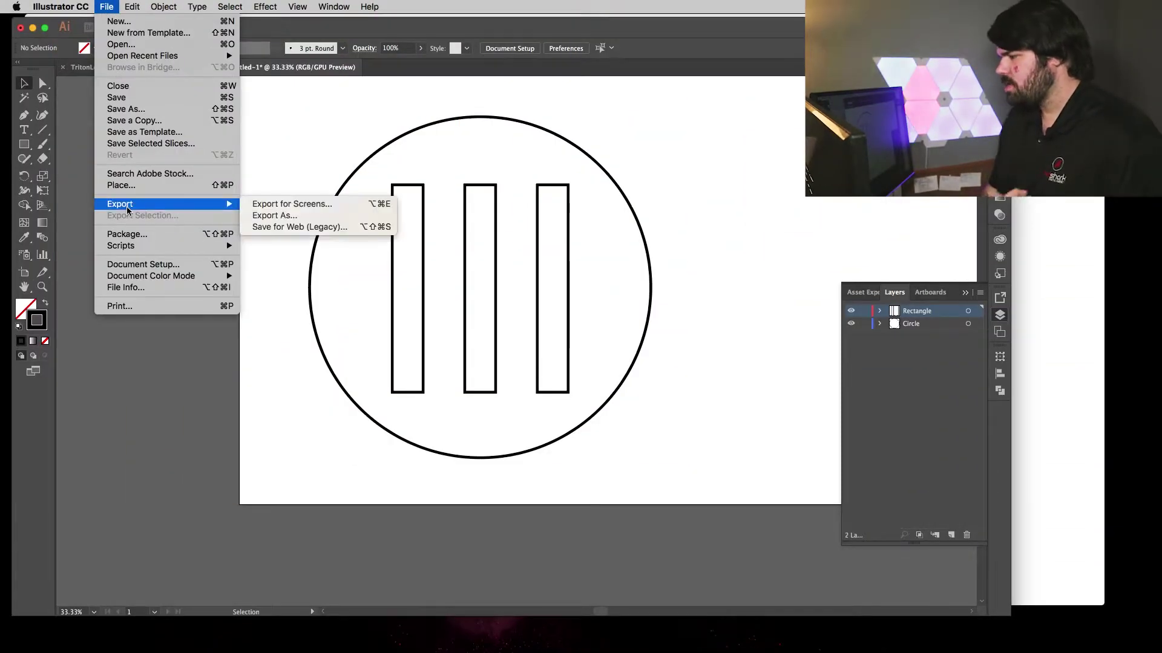
pyautogui.click(282, 216)
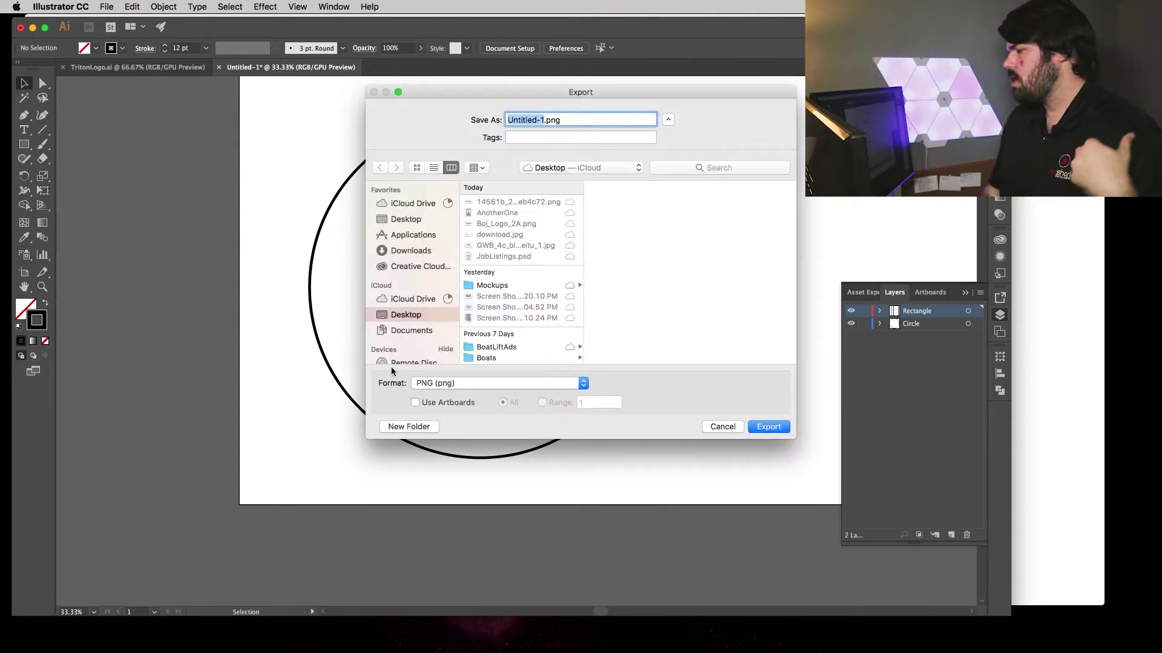
pyautogui.click(438, 383)
pyautogui.click(434, 509)
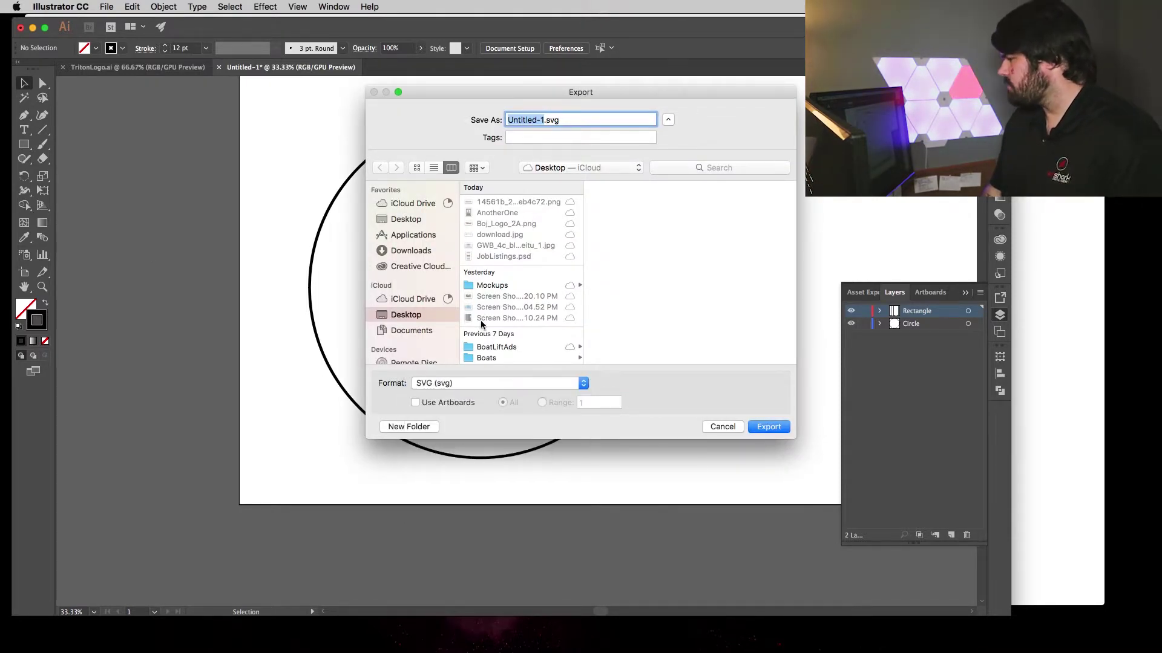
pyautogui.write('TritonLogo')
pyautogui.scroll(-1, 485, 299)
pyautogui.moveTo(529, 96); pyautogui.dragTo(175, 183)
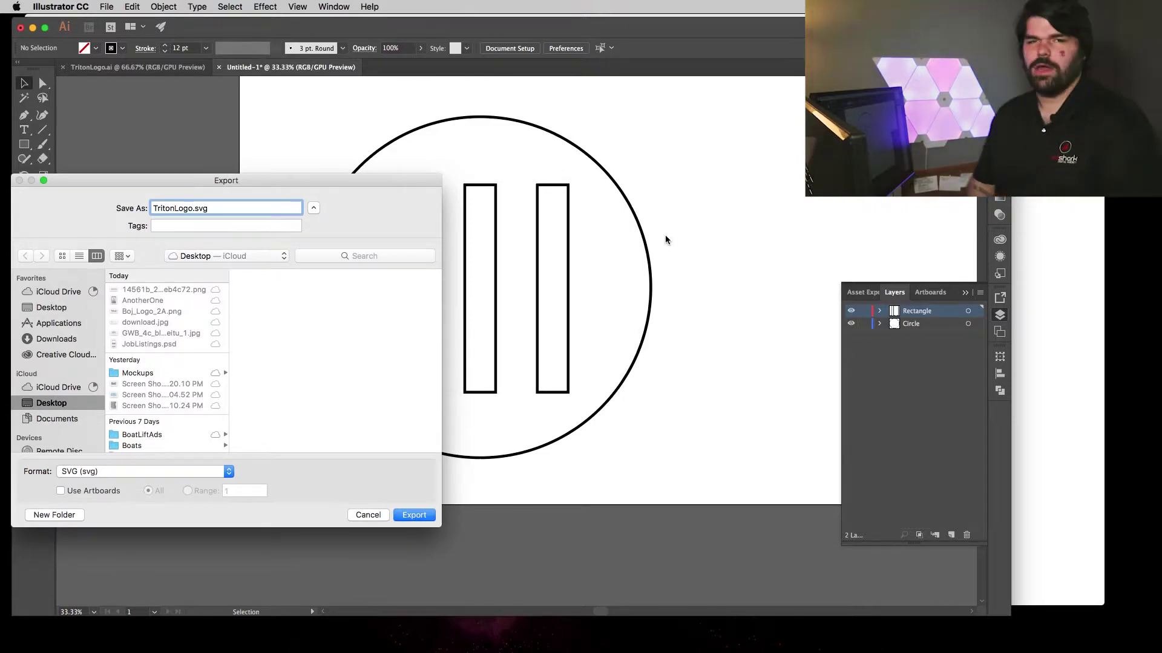
pyautogui.moveTo(359, 185); pyautogui.dragTo(612, 110)
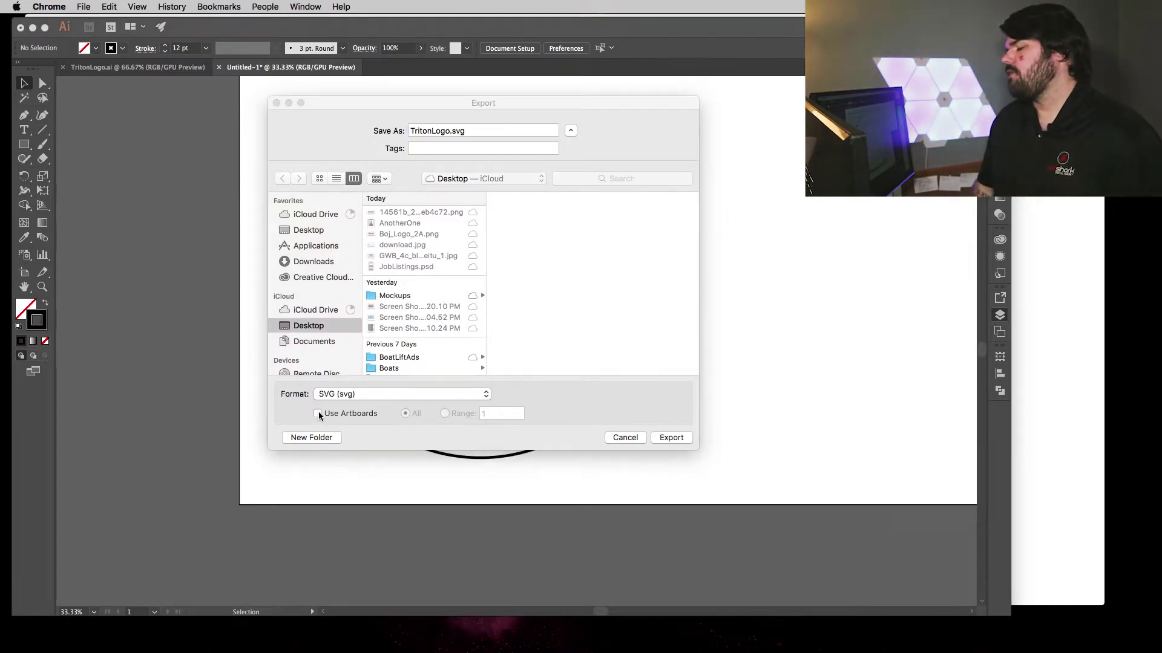
pyautogui.click(390, 99)
pyautogui.click(317, 414)
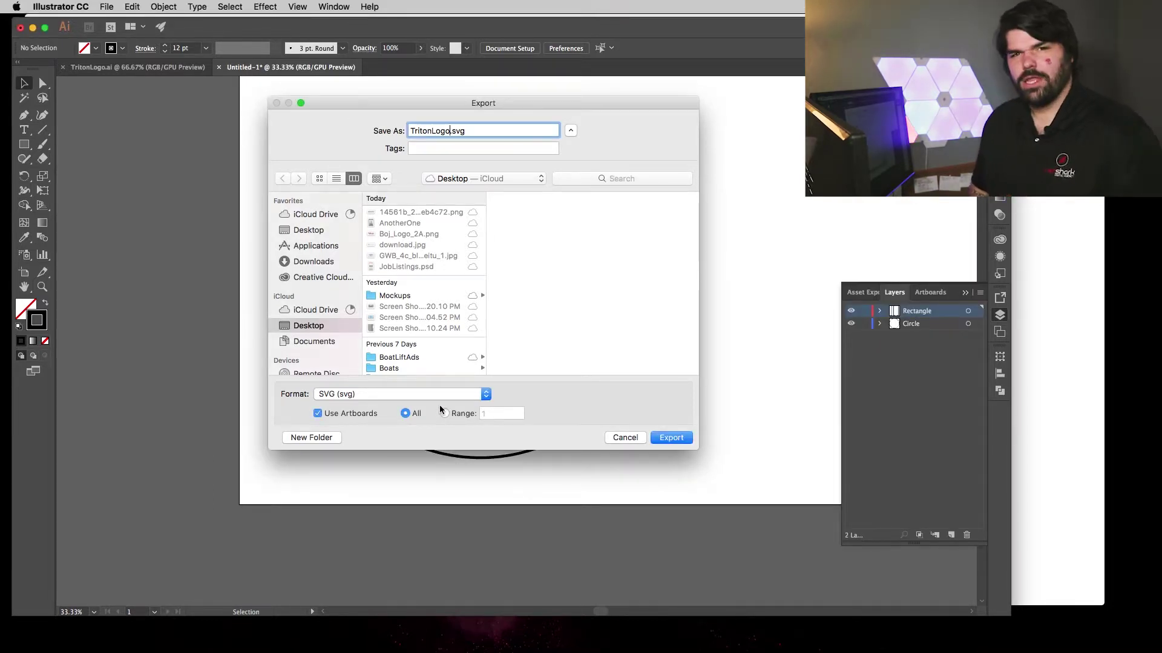
pyautogui.click(318, 414)
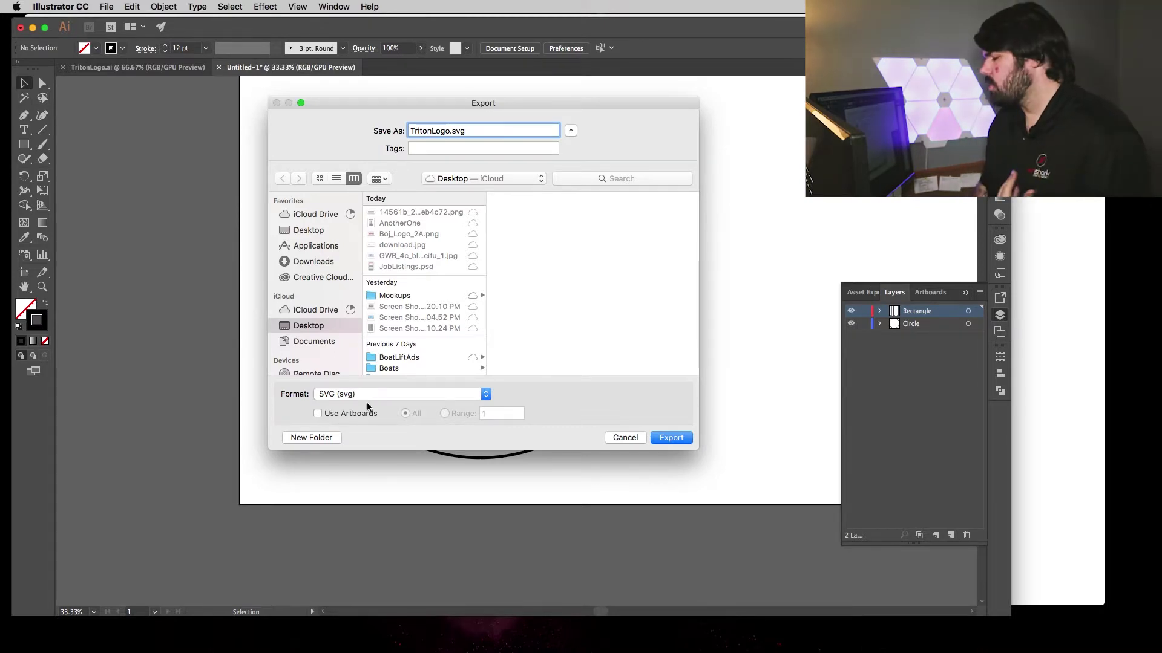
# - Proceed with the export to the SVG options and use Layer Names for the object IDs
pyautogui.click(671, 441)
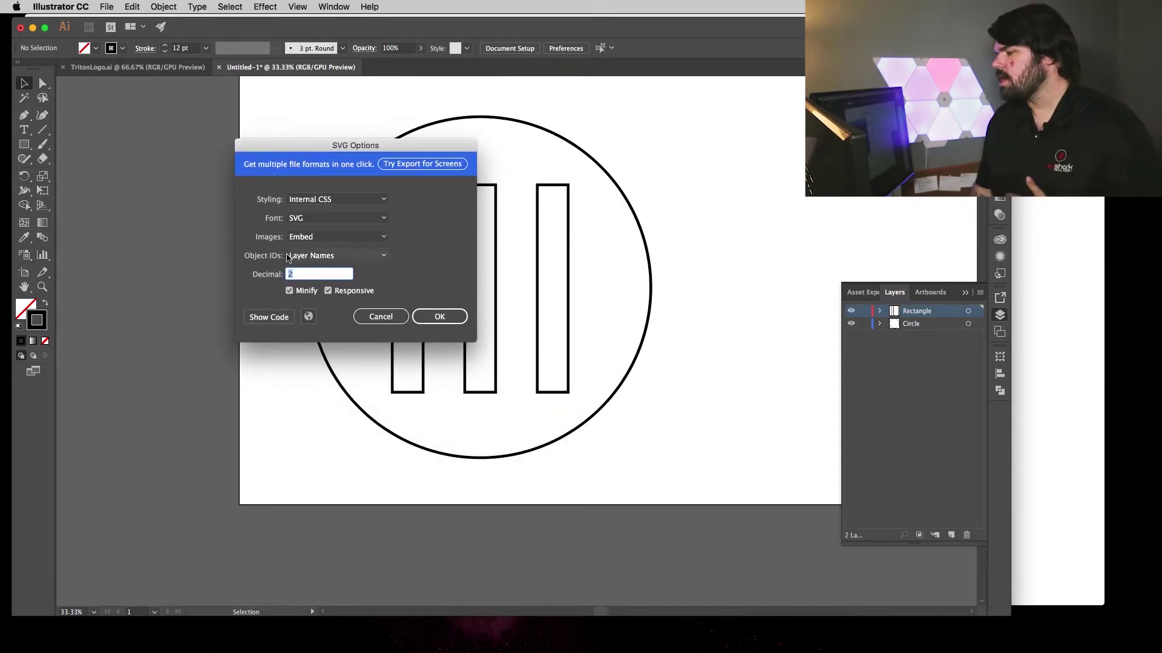
pyautogui.click(305, 256)
pyautogui.click(321, 268)
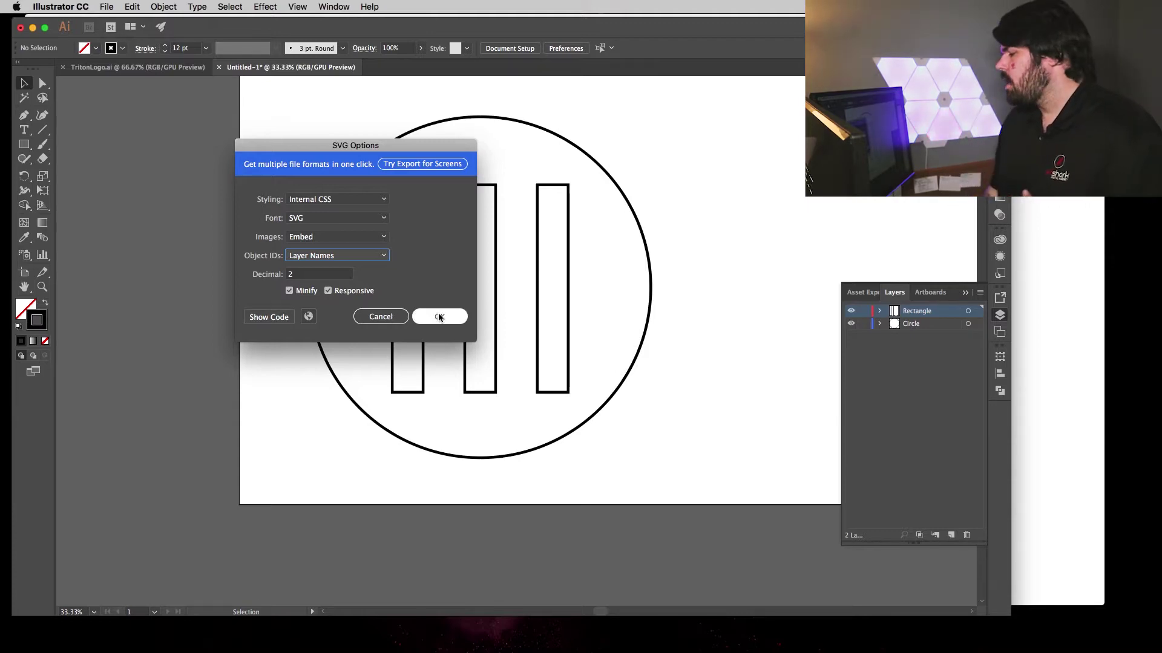
# - Preview the generated SVG code, close the preview, and complete the export with Minify and Responsive enabled
pyautogui.click(271, 317)
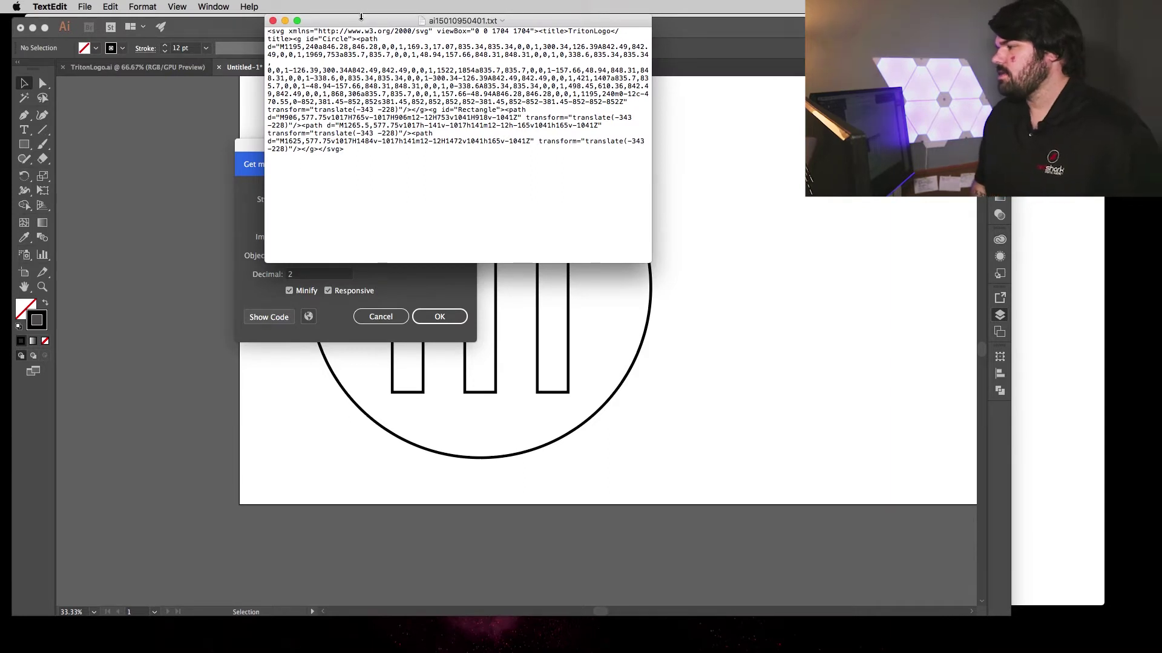
pyautogui.moveTo(363, 21); pyautogui.dragTo(177, 46)
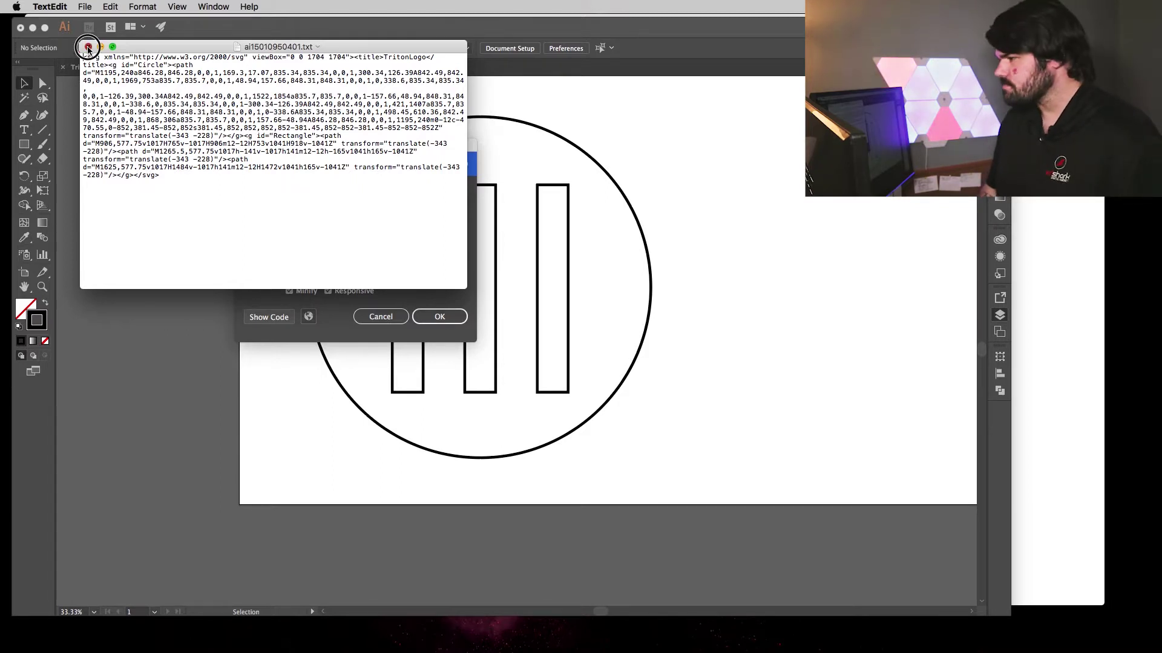
pyautogui.click(88, 47)
pyautogui.click(328, 292)
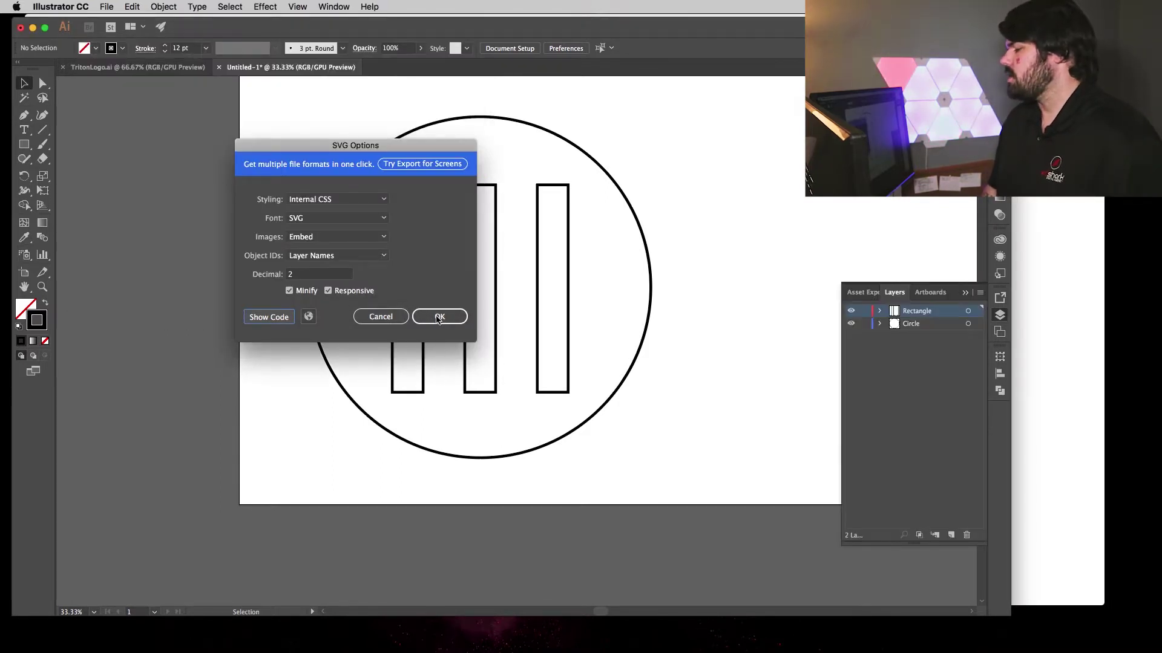
pyautogui.click(440, 317)
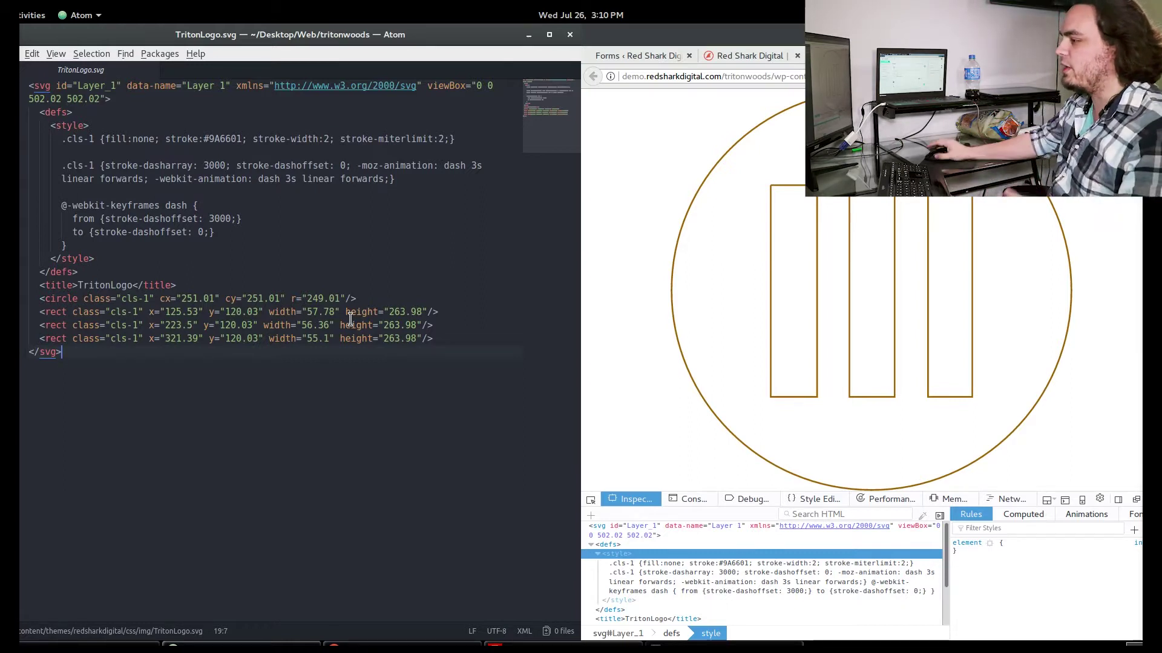
# - Switch from Atom to Firefox and reload the TritonLogo SVG page to replay its drawing animation
pyautogui.press('Up')
pyautogui.press('Up')
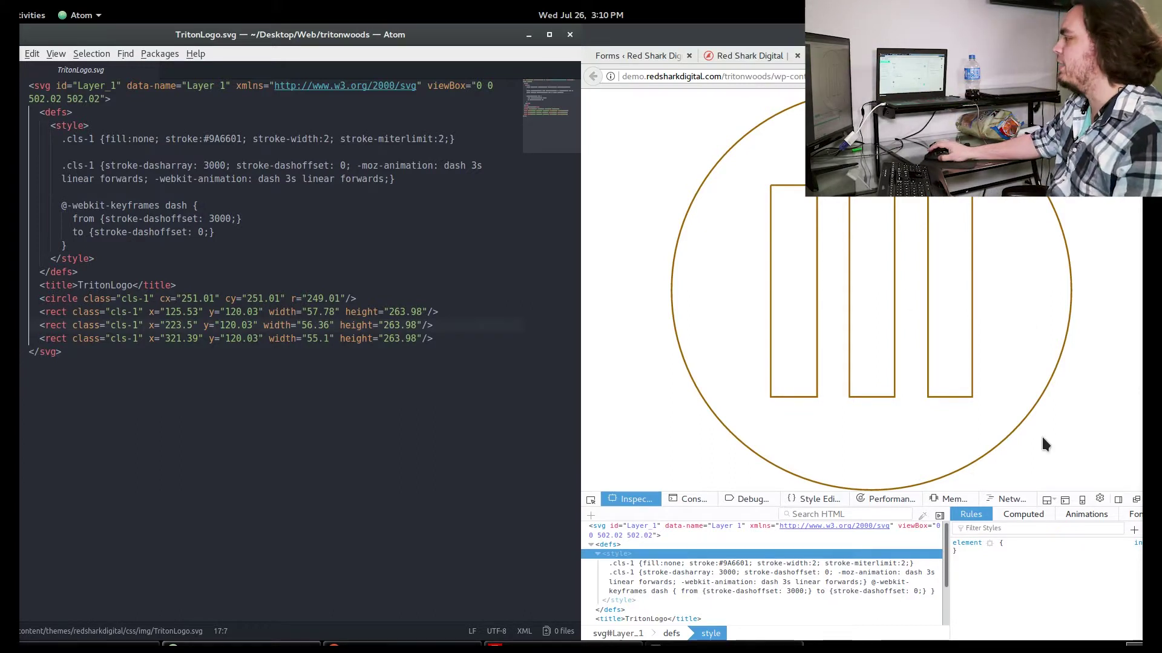
pyautogui.click(1068, 449)
pyautogui.press('F5')
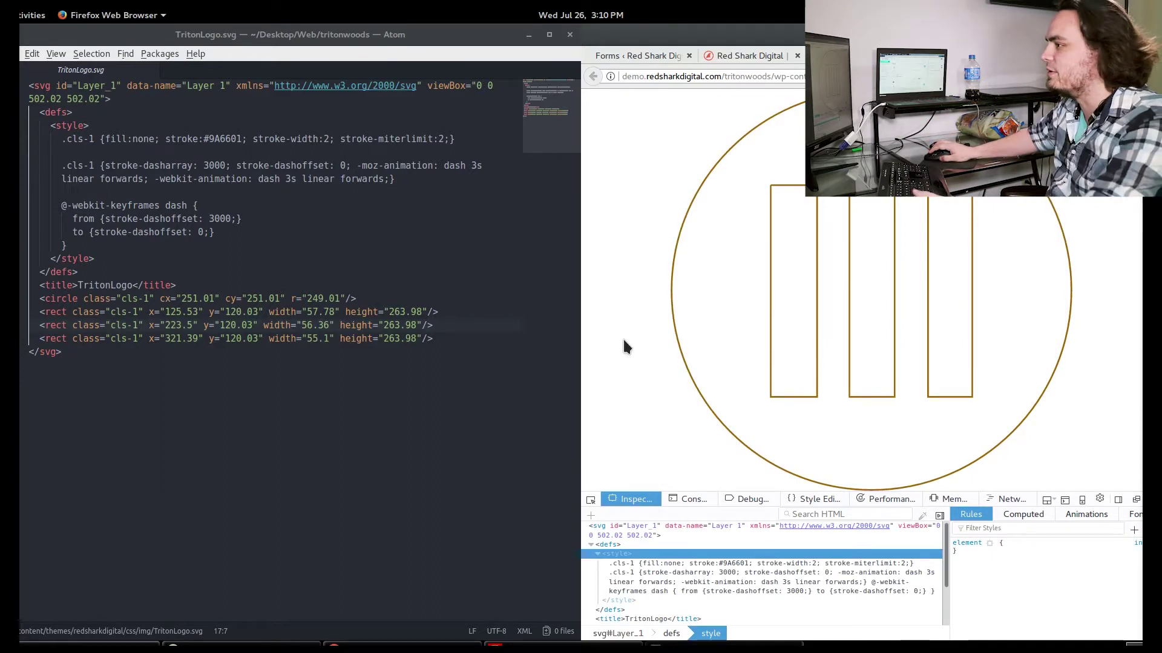
# - Switch to Atom and examine the .cls-1 rules in TritonLogo.svg, including stroke-dasharray, stroke-dashoffset and the dash animation
pyautogui.click(204, 243)
pyautogui.doubleClick(75, 139)
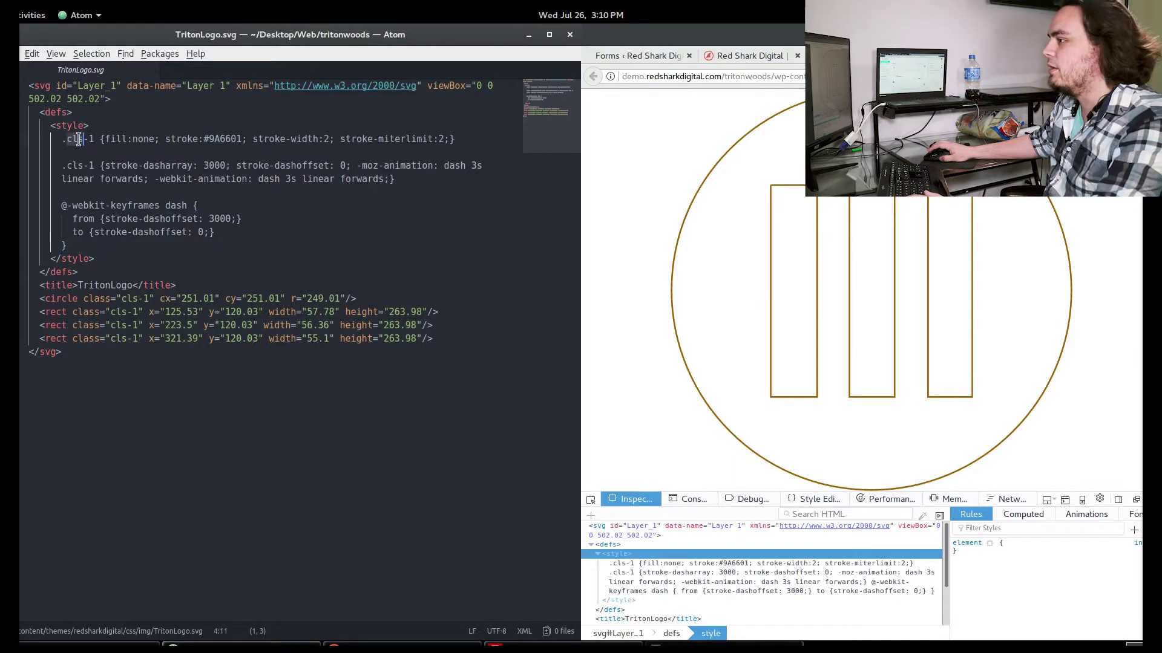
pyautogui.click(73, 165)
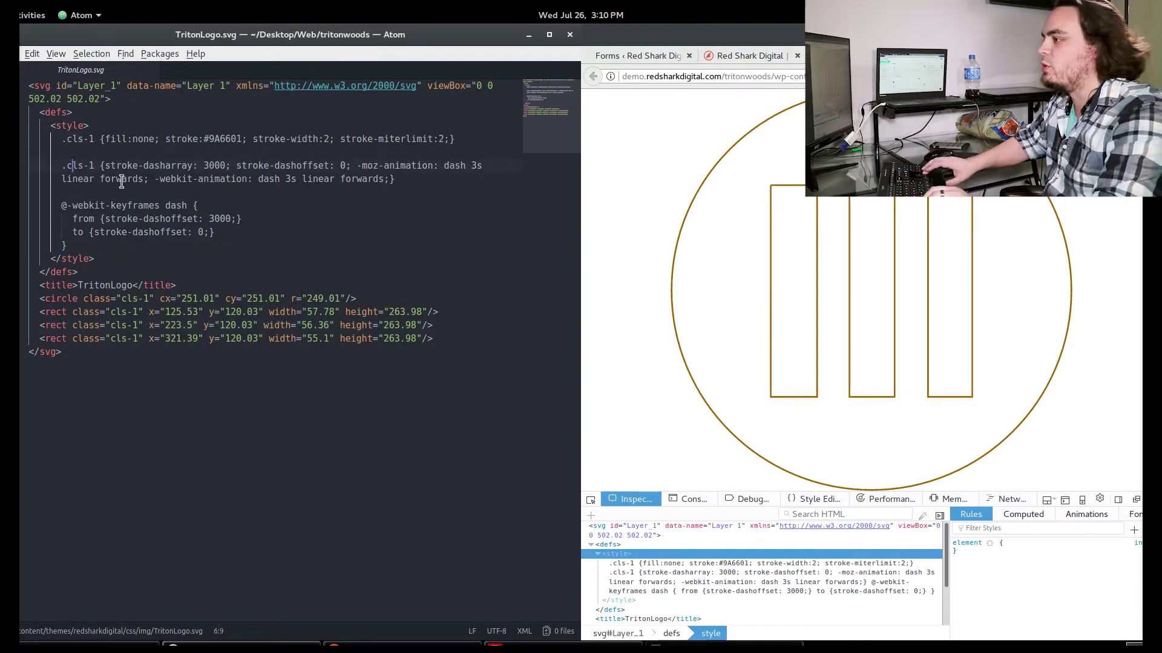
pyautogui.press('Right')
pyautogui.press('Right')
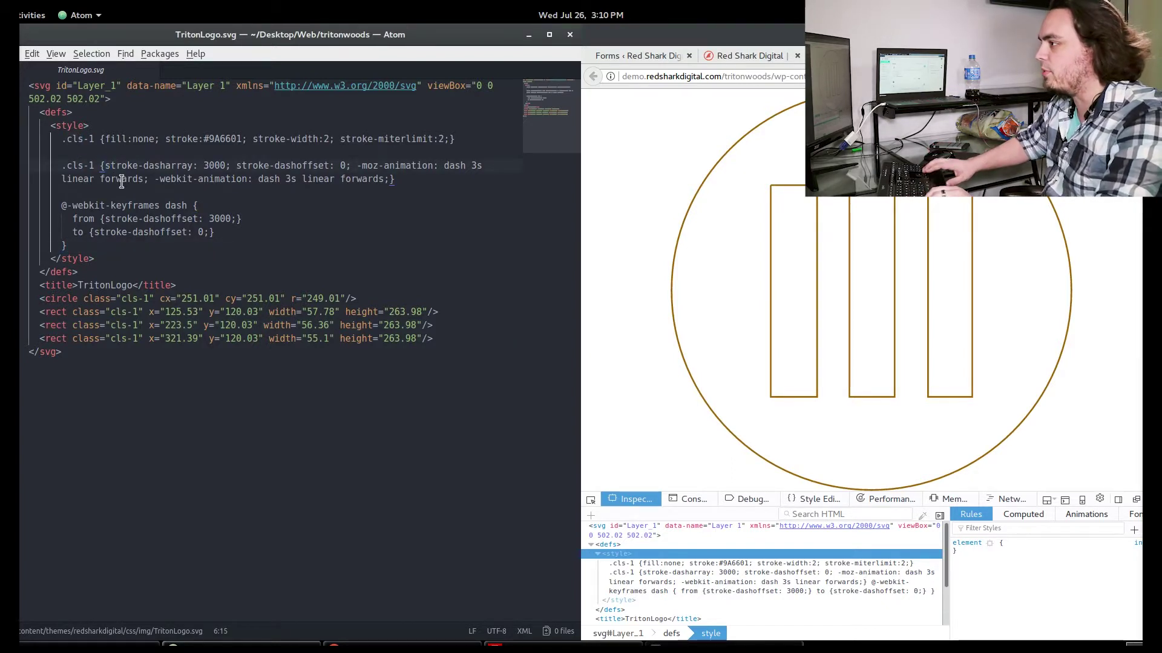
pyautogui.press('Right')
pyautogui.press('Right')
pyautogui.press('Right')
pyautogui.press('Right')
pyautogui.press('Right')
pyautogui.press('Right')
pyautogui.press('Right')
pyautogui.press('Right')
pyautogui.press('Right')
pyautogui.press('Right')
pyautogui.press('Right')
pyautogui.press('Right')
pyautogui.press('Right')
pyautogui.press('Right')
pyautogui.press('Right')
pyautogui.press('Right')
pyautogui.press('Right')
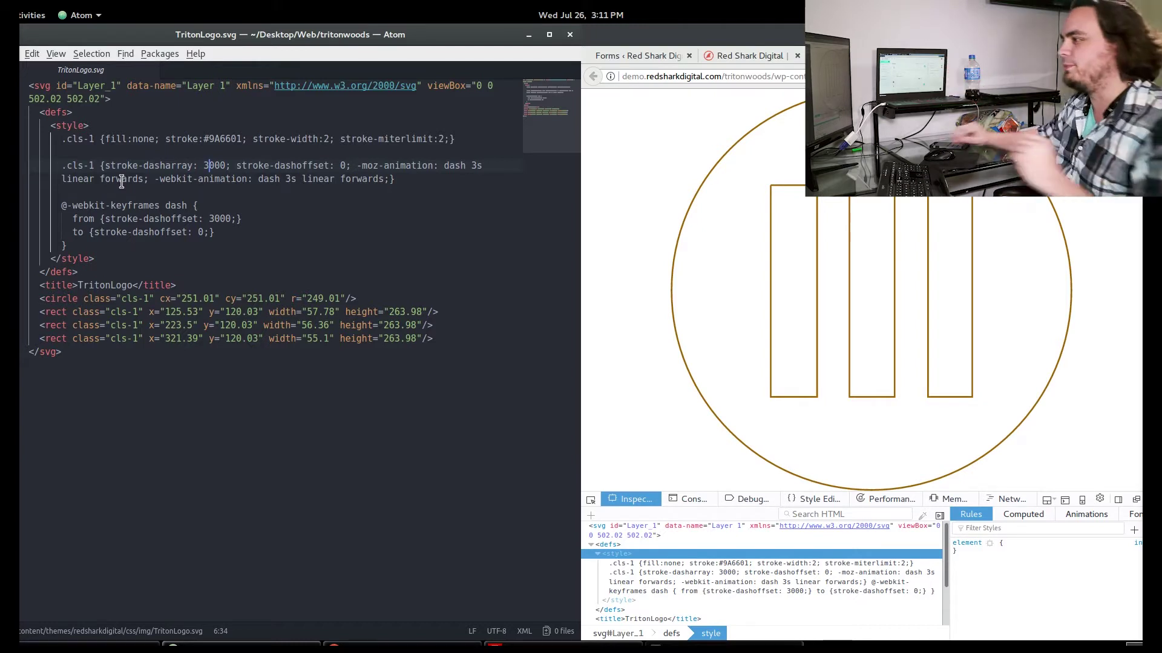
pyautogui.click(342, 165)
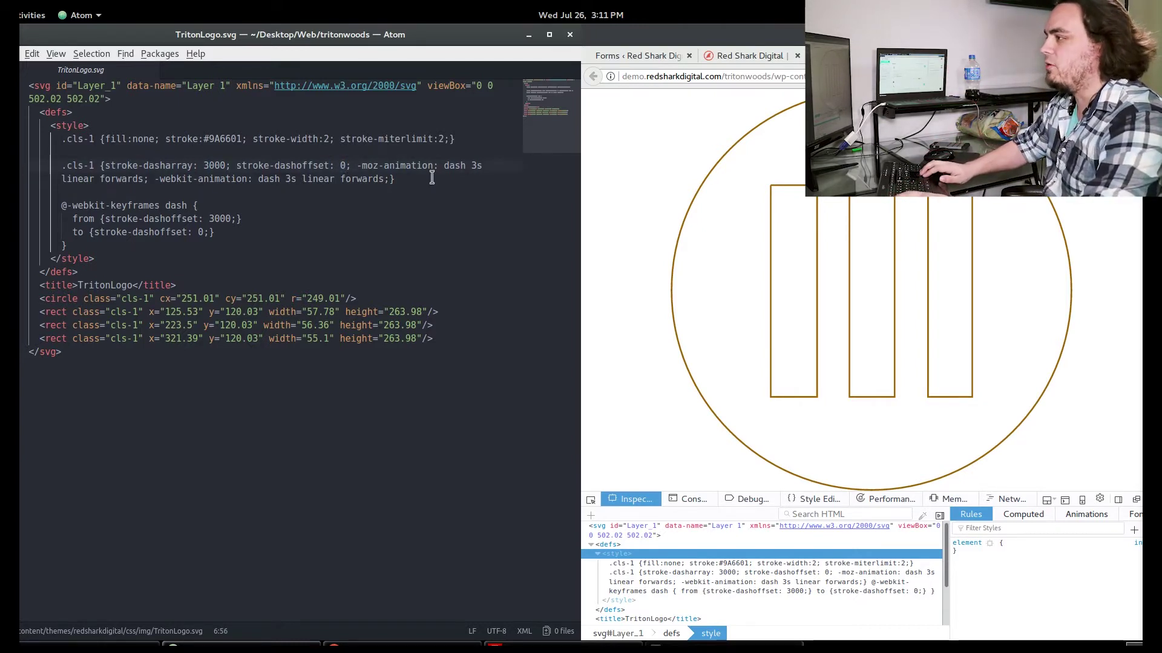
pyautogui.press('Right')
pyautogui.press('Right')
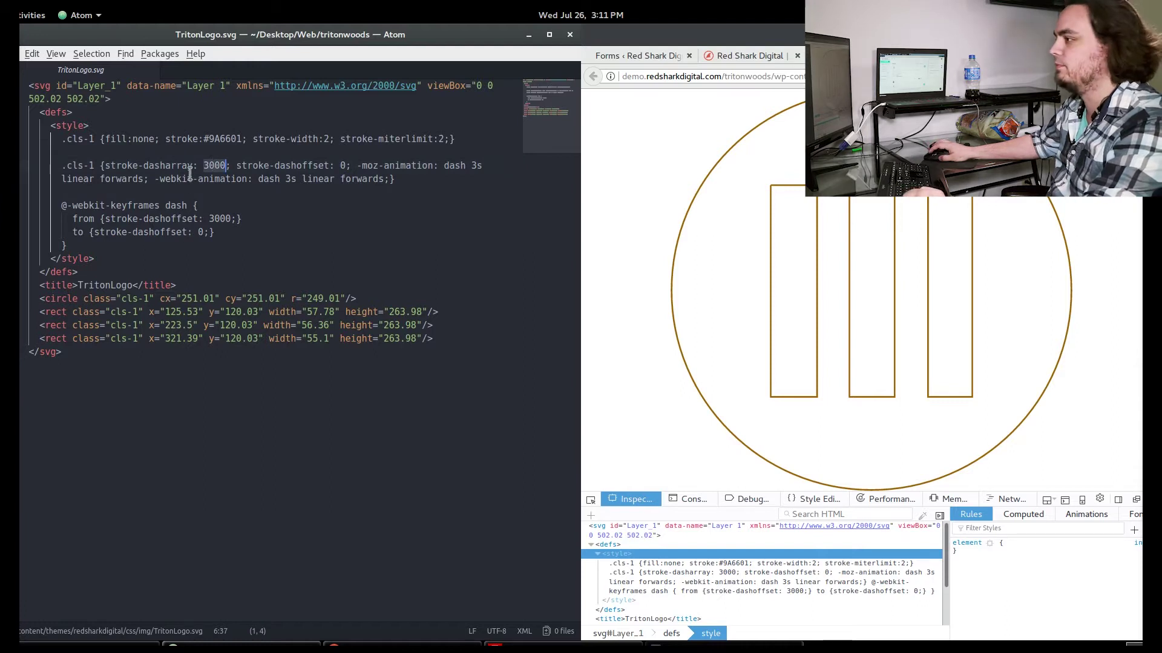
# - Examine the dash keyframes' from and to stroke-dashoffset settings, and reload the logo in Firefox to replay the animation
pyautogui.doubleClick(177, 206)
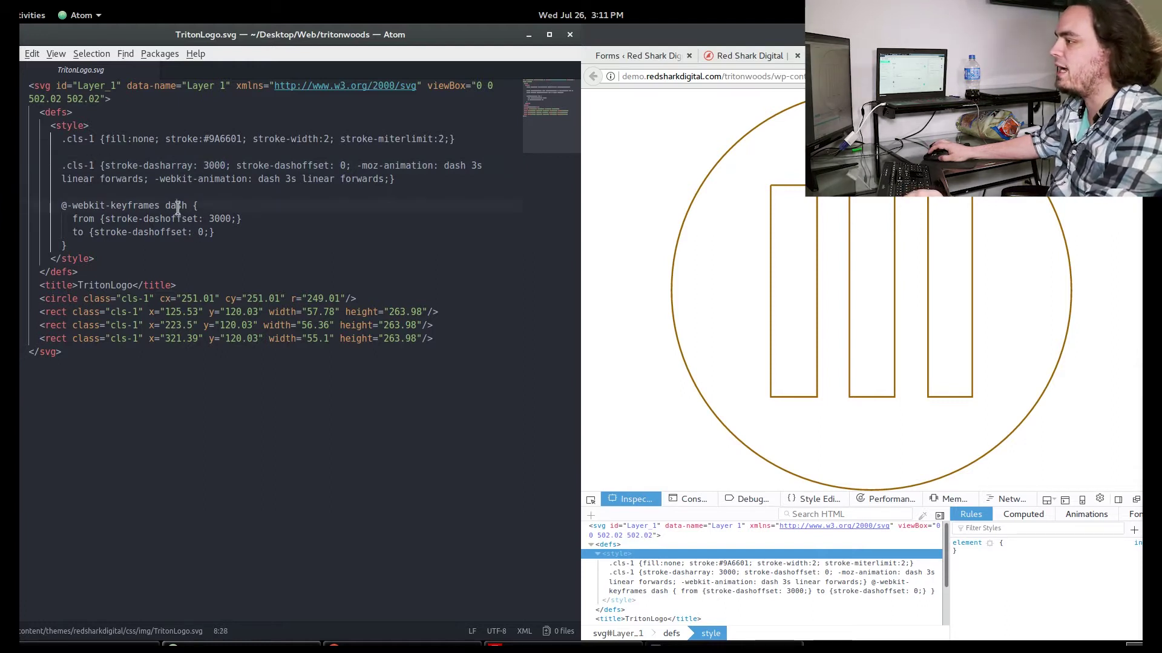
pyautogui.click(173, 220)
pyautogui.doubleClick(89, 219)
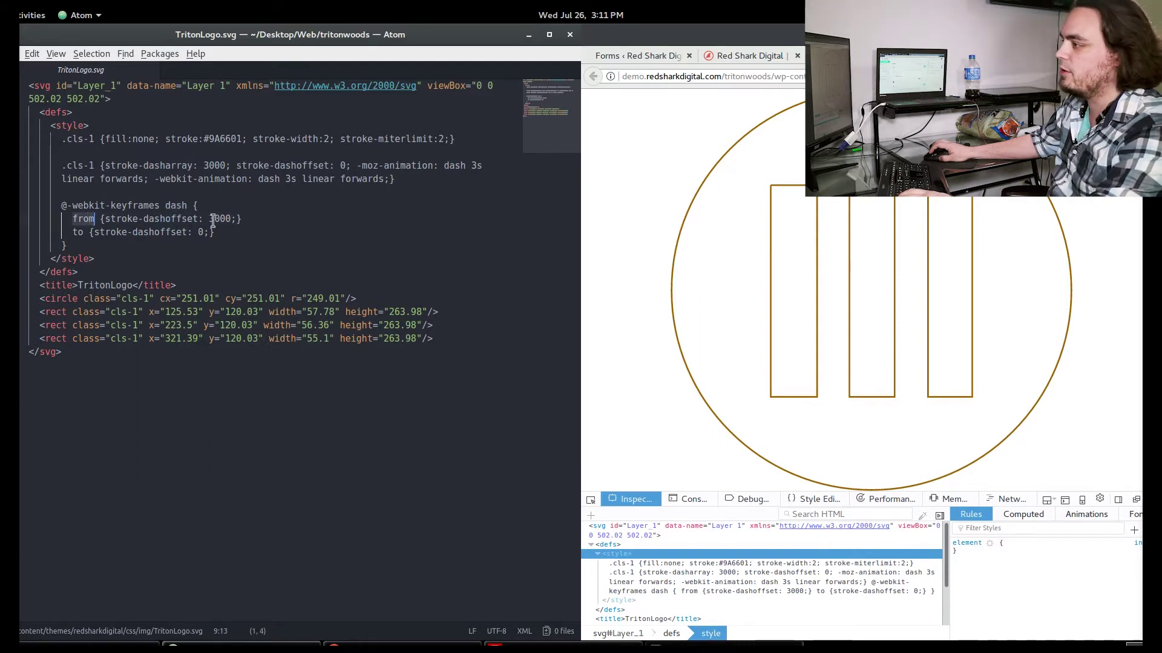
pyautogui.doubleClick(225, 219)
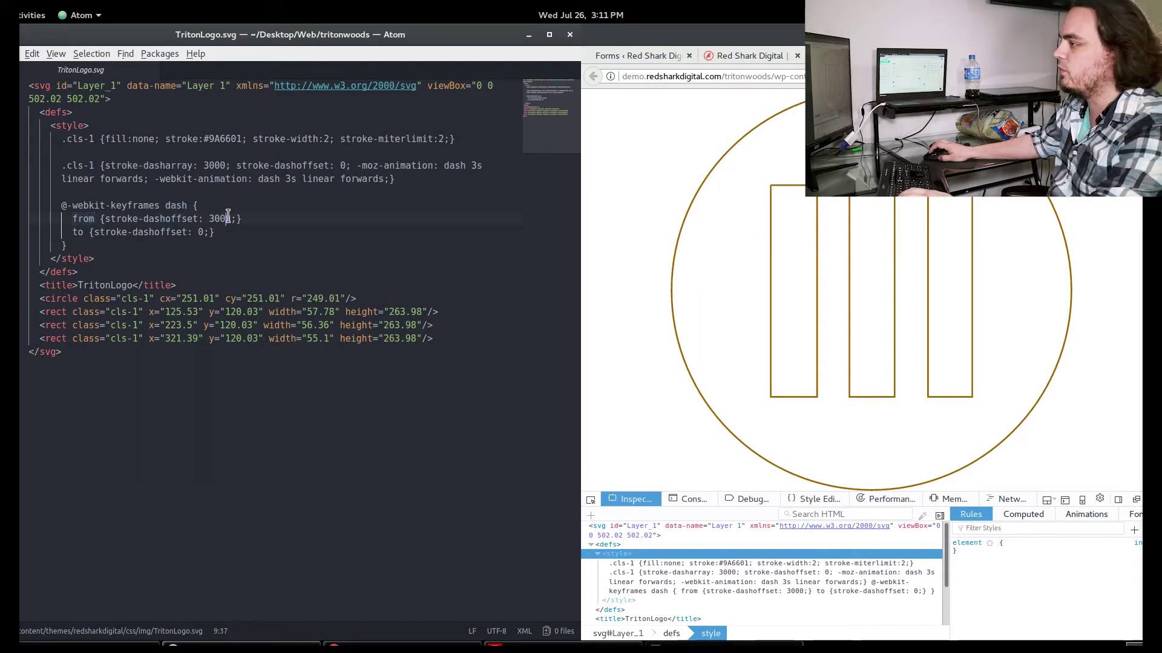
pyautogui.doubleClick(79, 232)
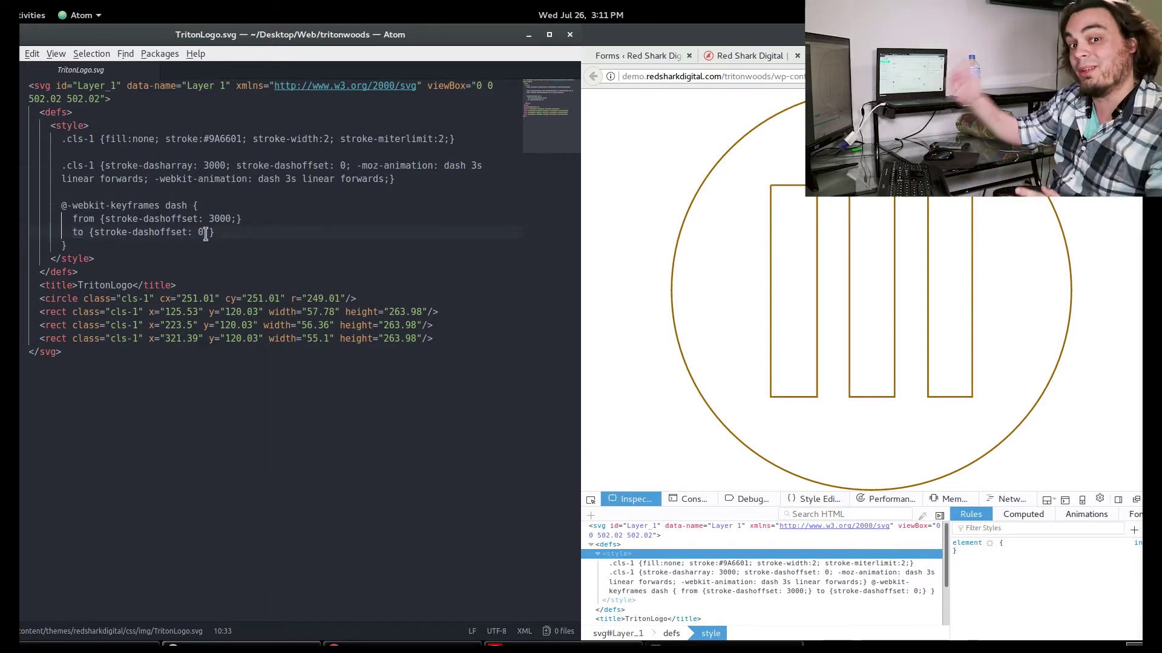
pyautogui.click(878, 297)
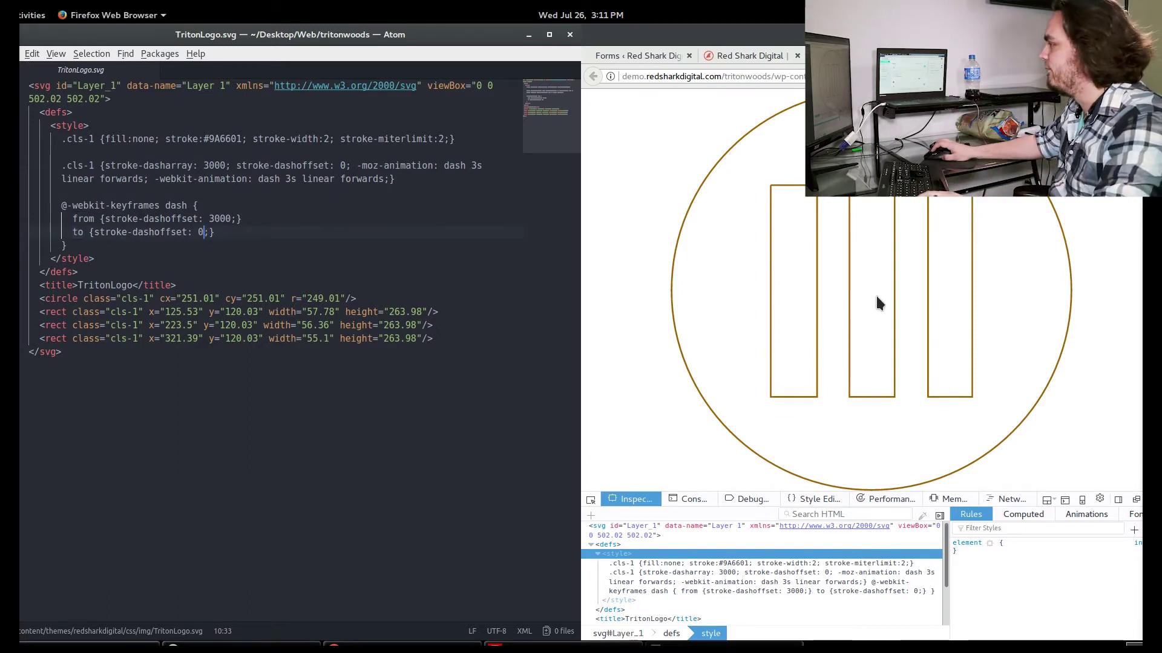
pyautogui.press('F5')
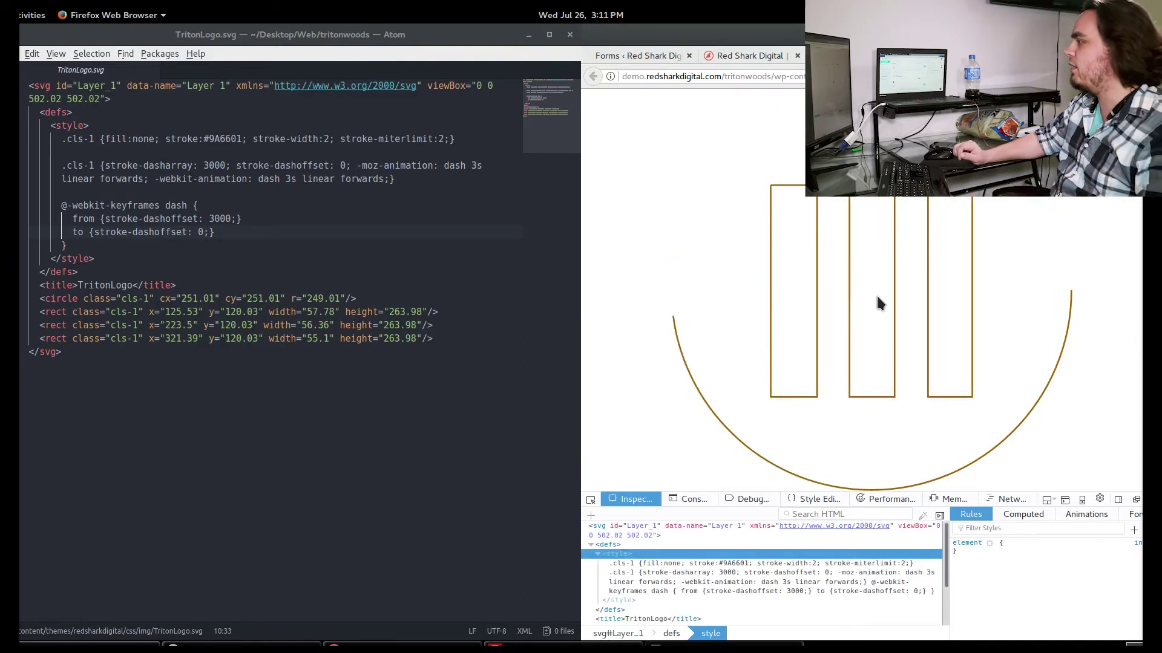